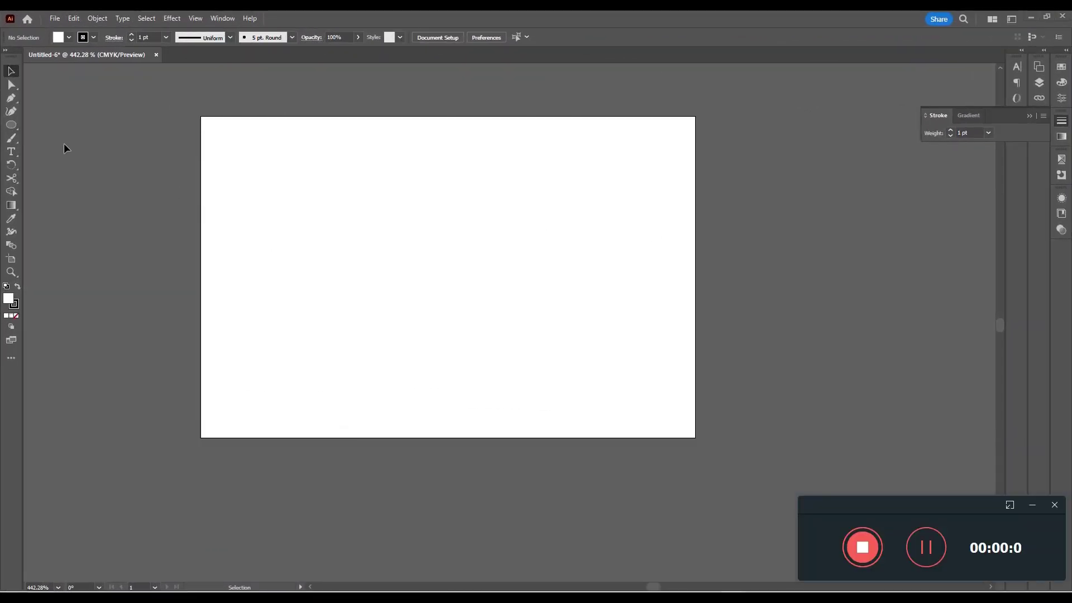
Draw a tall narrow ellipse, about 0.14 × 0.38 in, near the top of the artboard.
left_click(13, 128)
left_click_drag(497, 152, 534, 238)
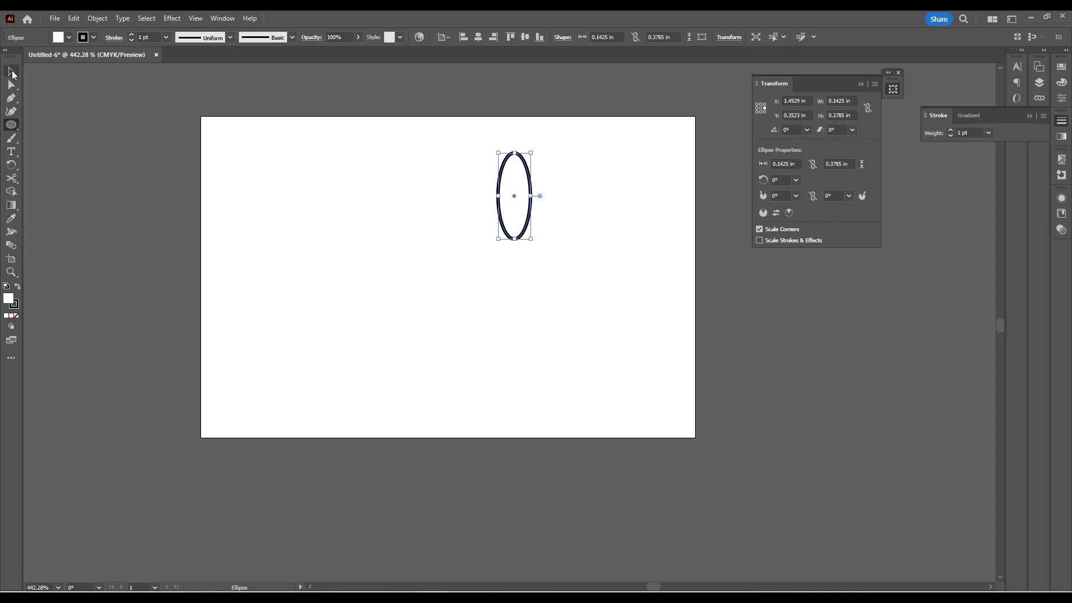
Give the ellipse a crimson stroke and no fill.
left_click(13, 73)
left_click(93, 37)
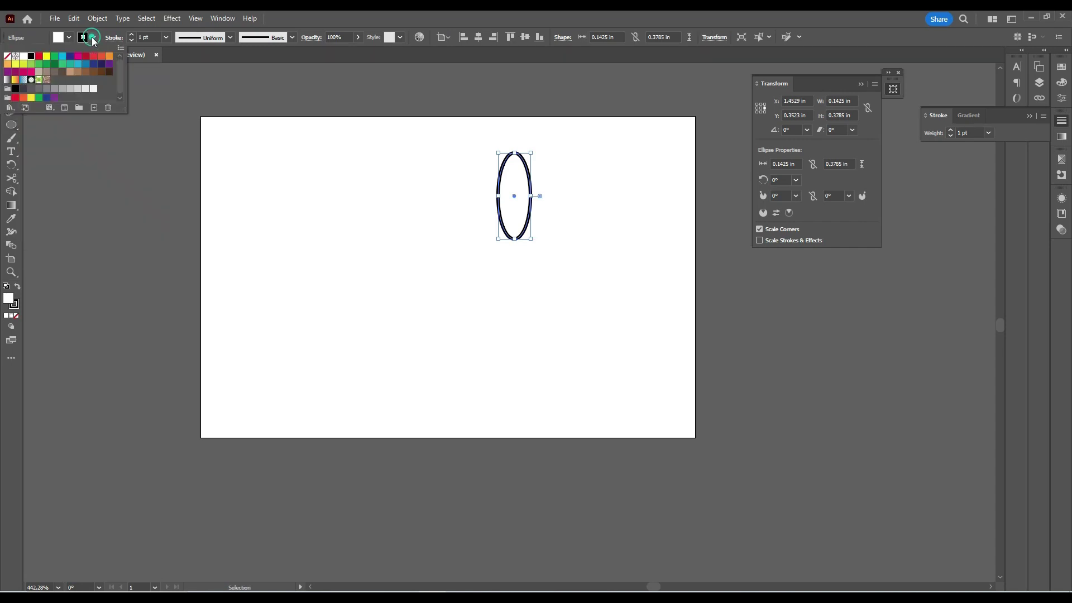
left_click(38, 57)
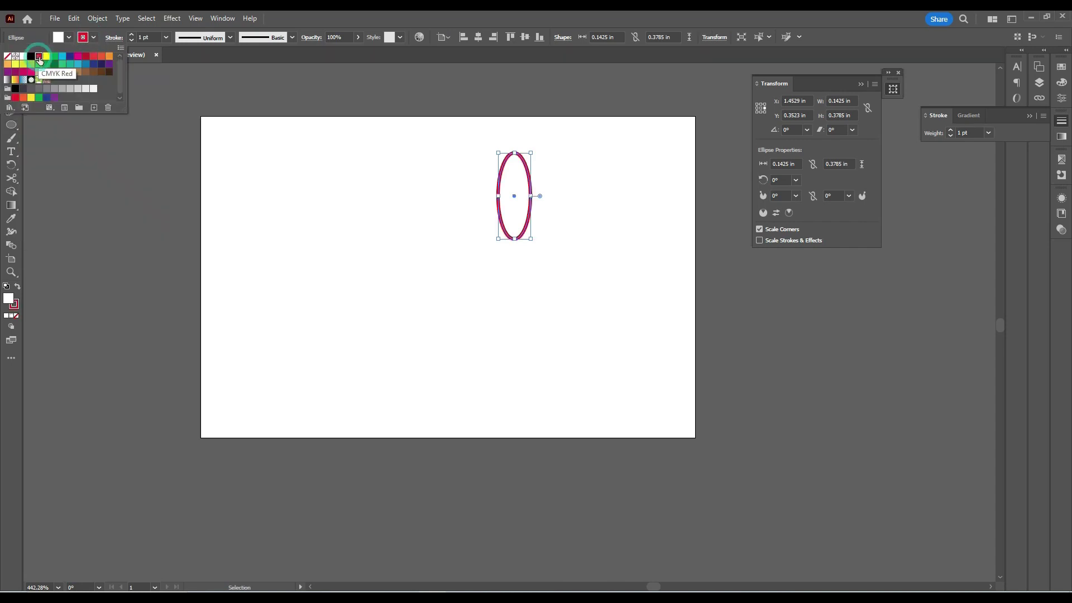
left_click(69, 38)
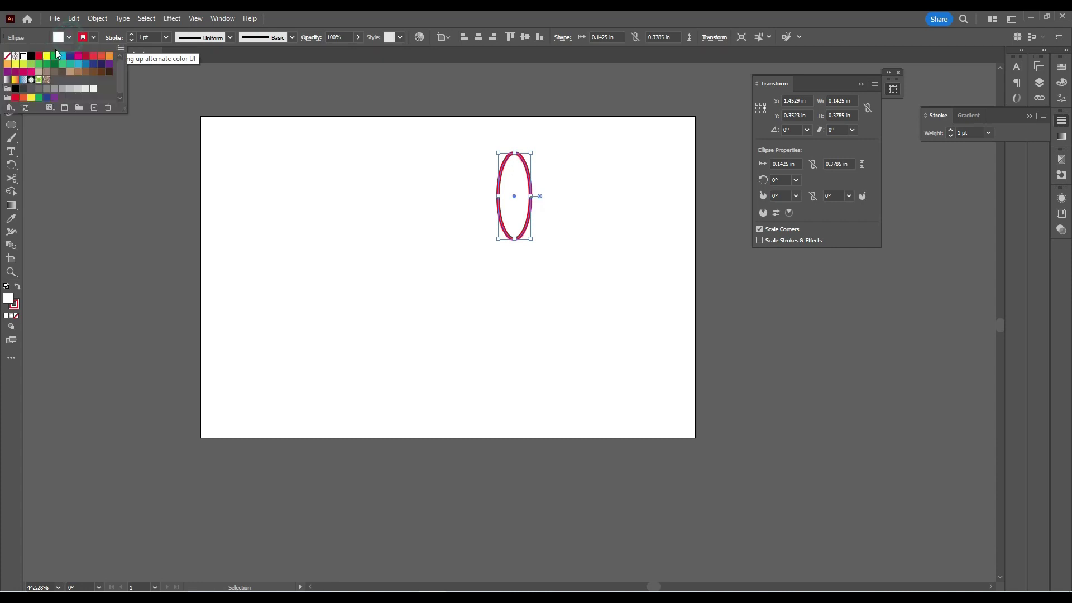
left_click(6, 57)
Thin the ellipse outline to a 0.25 pt stroke weight.
left_click(167, 38)
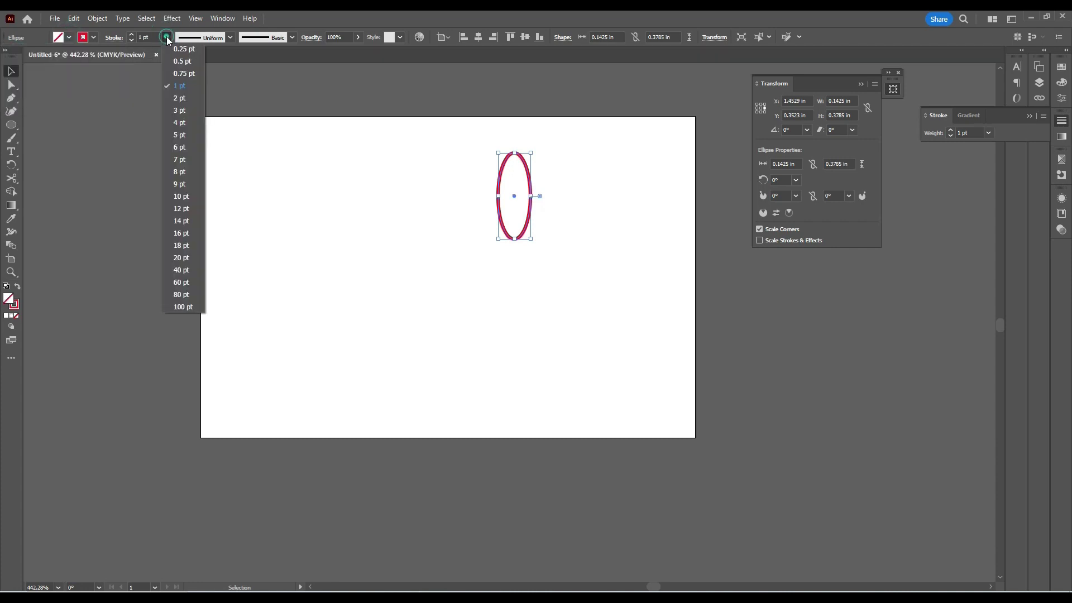
left_click(186, 61)
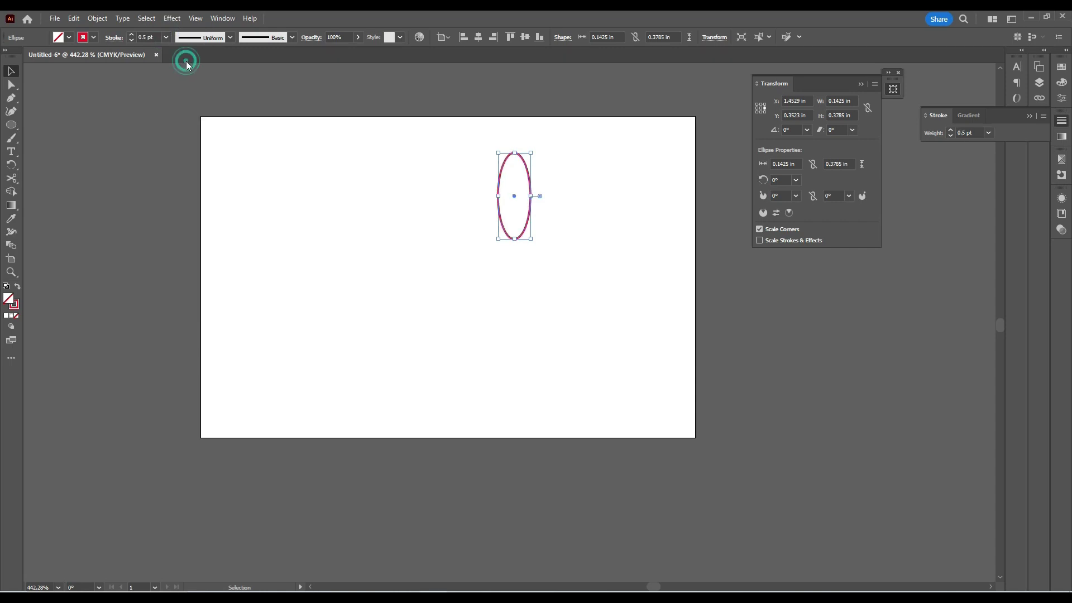
left_click(165, 38)
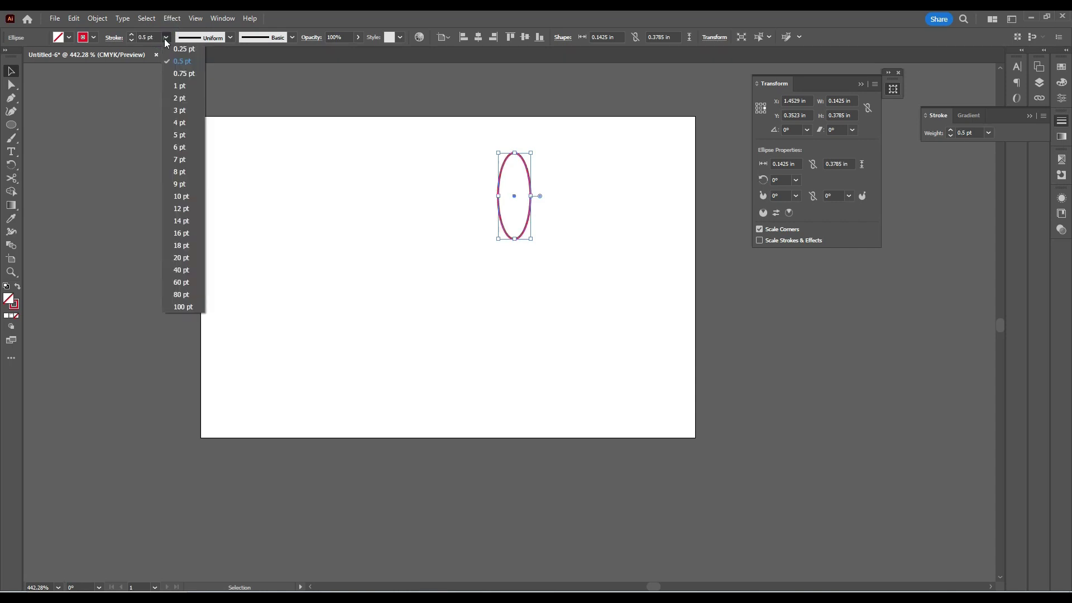
left_click(183, 49)
left_click(608, 240)
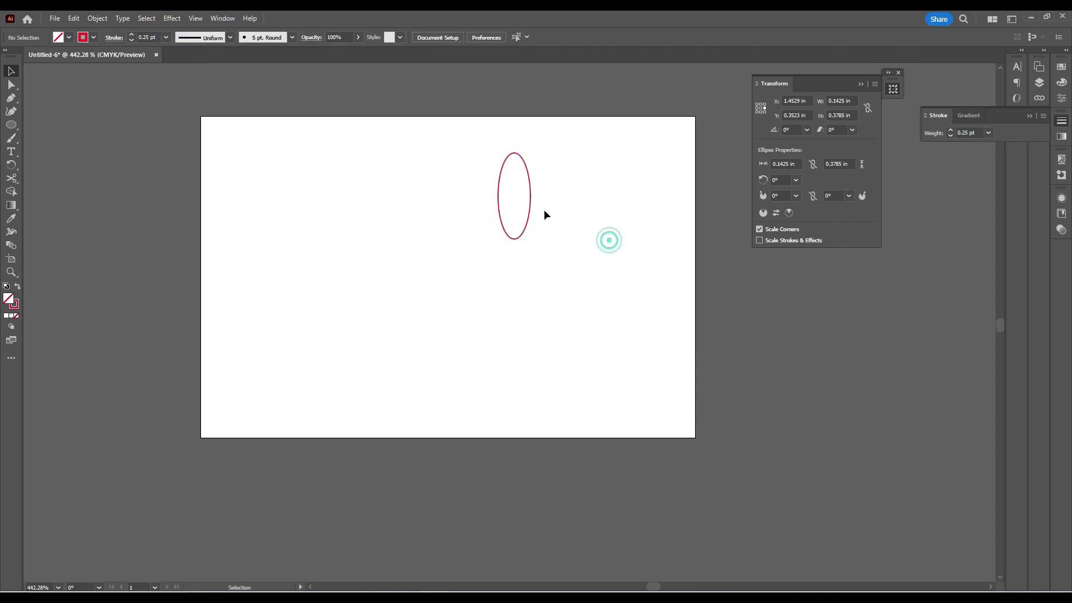
left_click(530, 206)
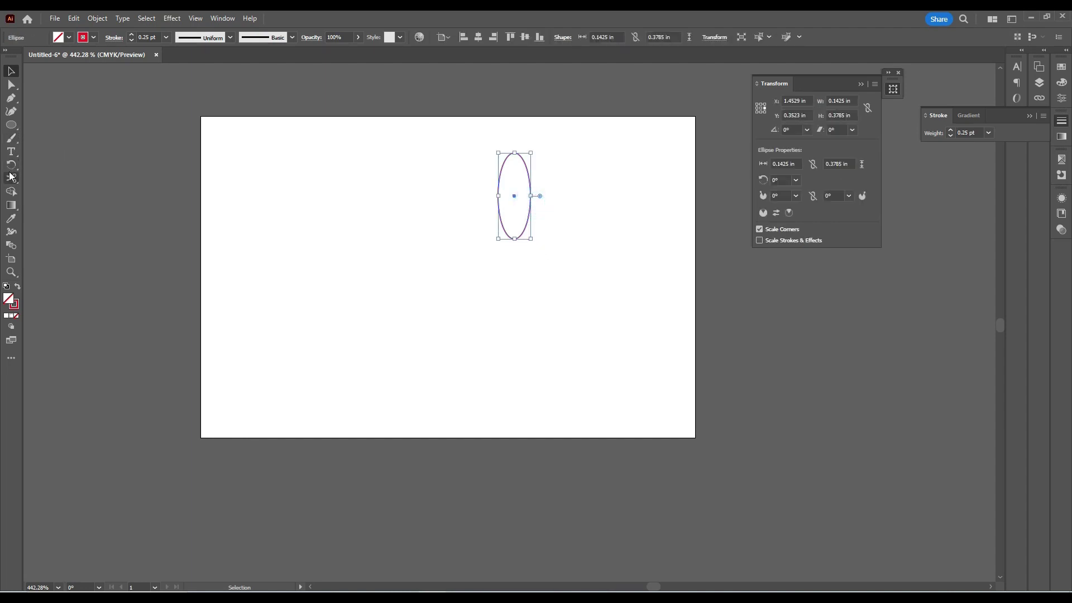
Repeat 45° rotated copies of the ellipse around a point below it into eight petals, then select them all.
left_click(11, 166)
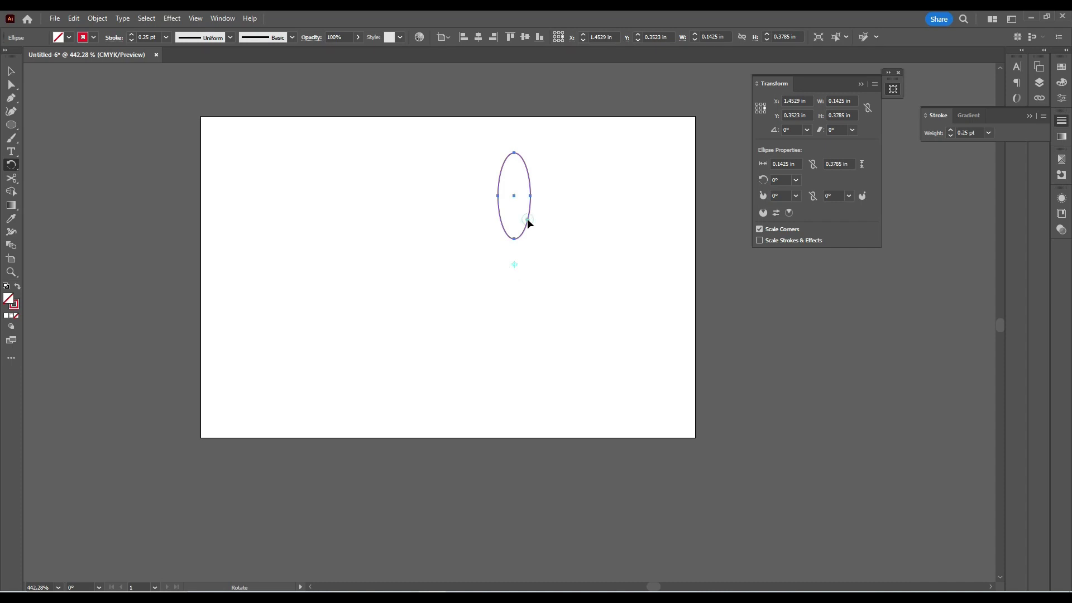
left_click_drag(527, 219, 553, 241)
key("ctrl+d")
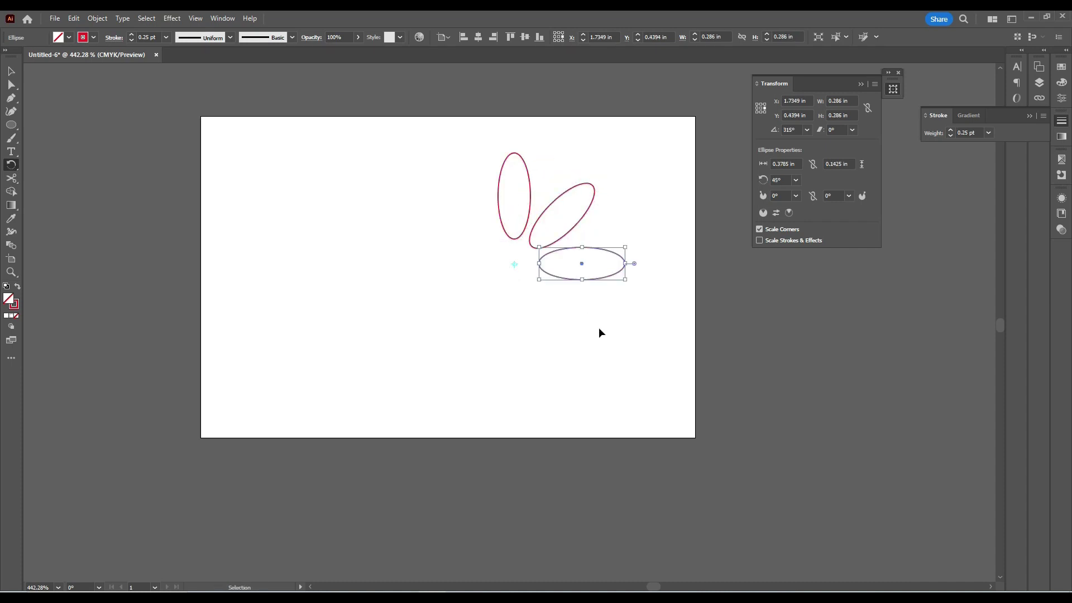
key("ctrl+d")
key("ctrl+d")
key("ctrl+d")
key("ctrl+d")
key("ctrl+d")
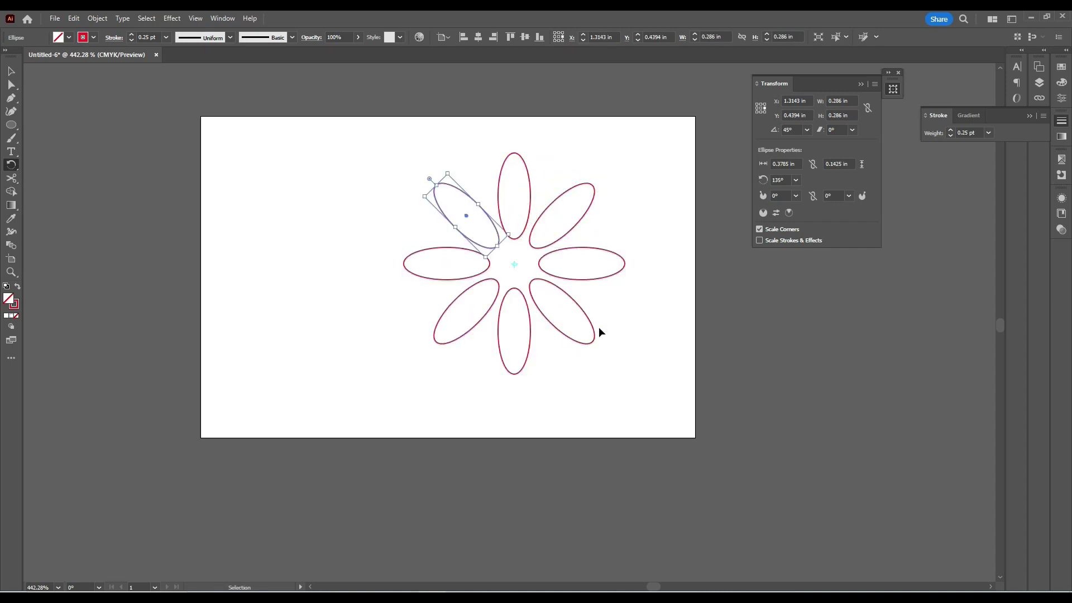
key("ctrl+d")
left_click(13, 73)
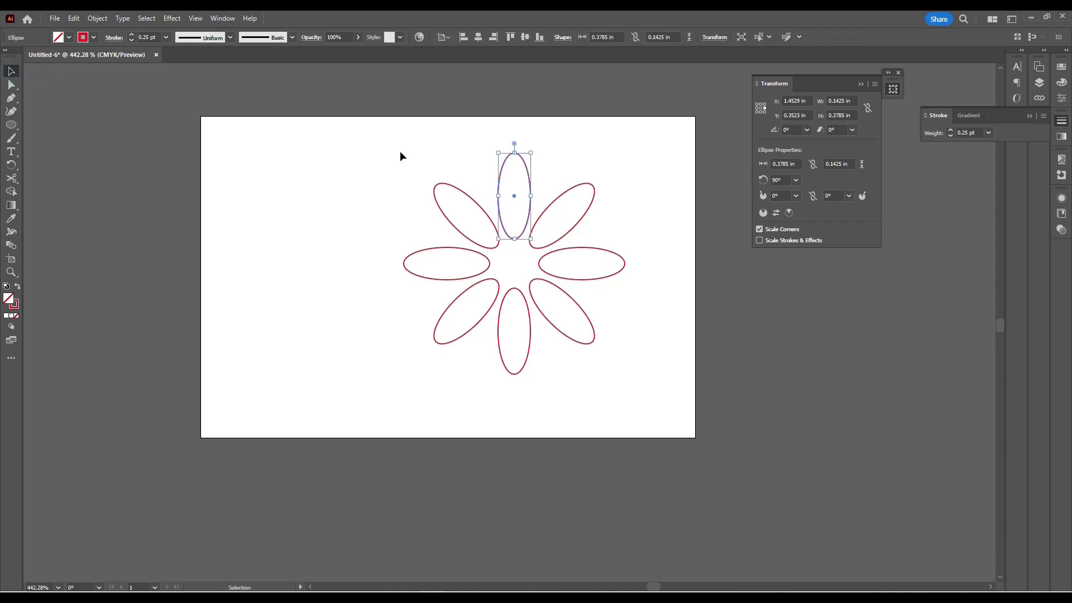
left_click_drag(393, 144, 660, 384)
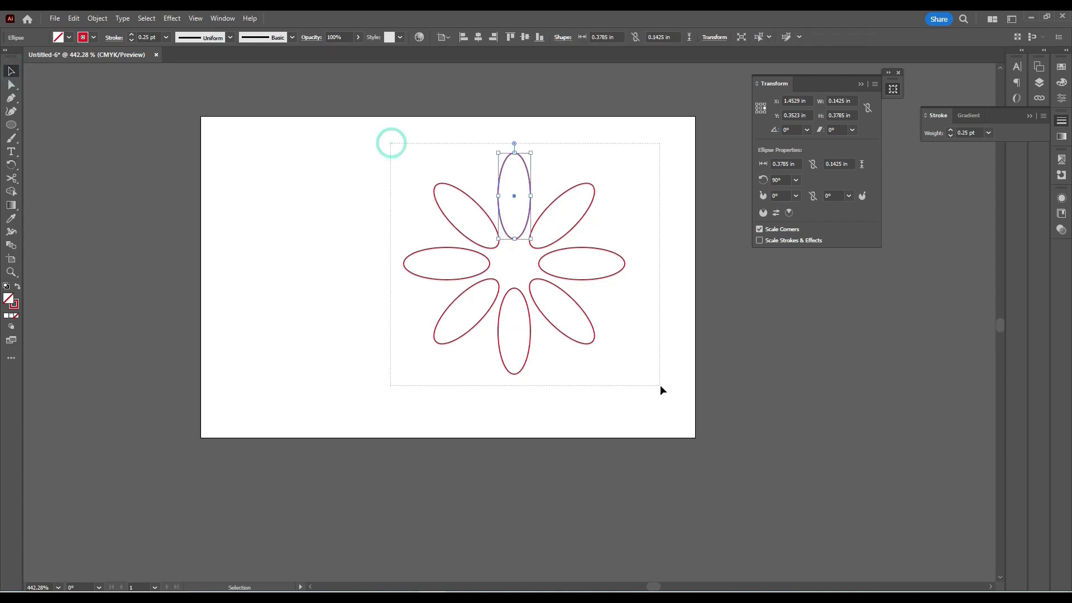
Combine the eight selected petals into a blend with Object > Blend > Make.
left_click(94, 21)
left_click(126, 357)
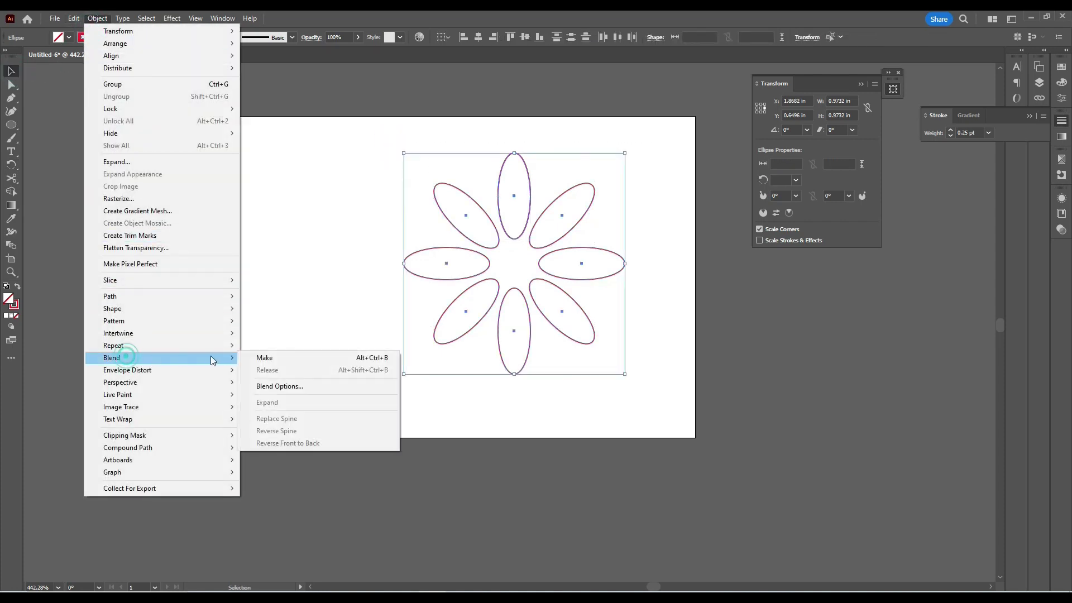
left_click(271, 358)
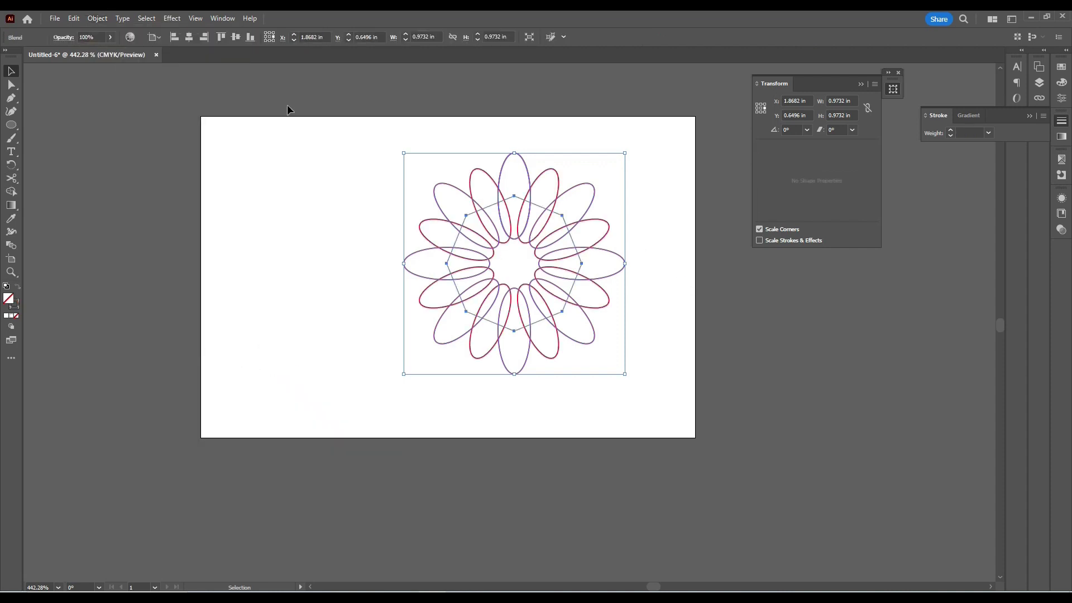
left_click(101, 19)
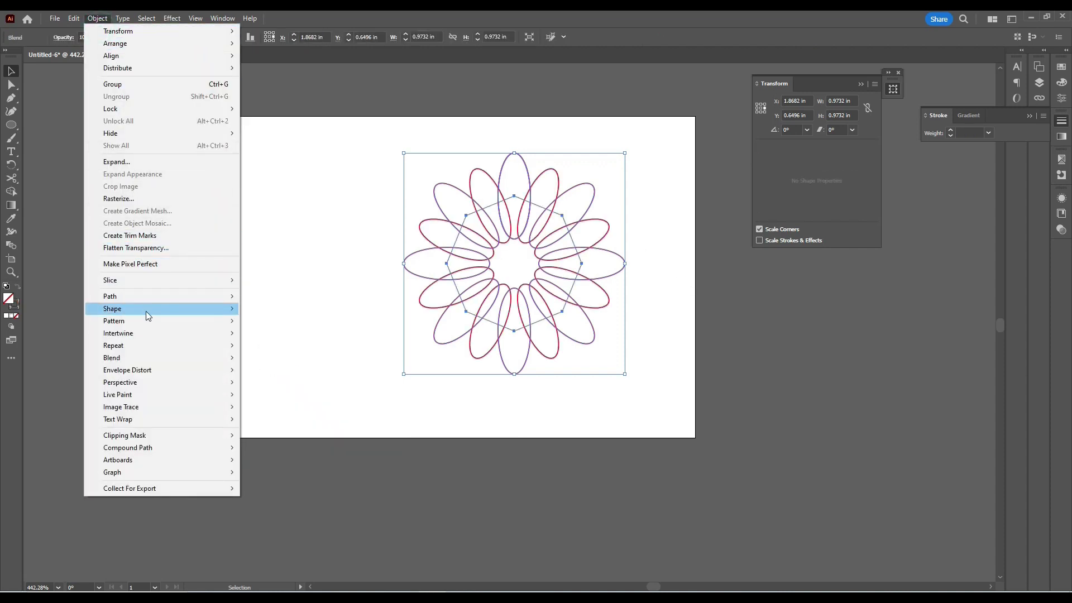
mouse_move(160, 357)
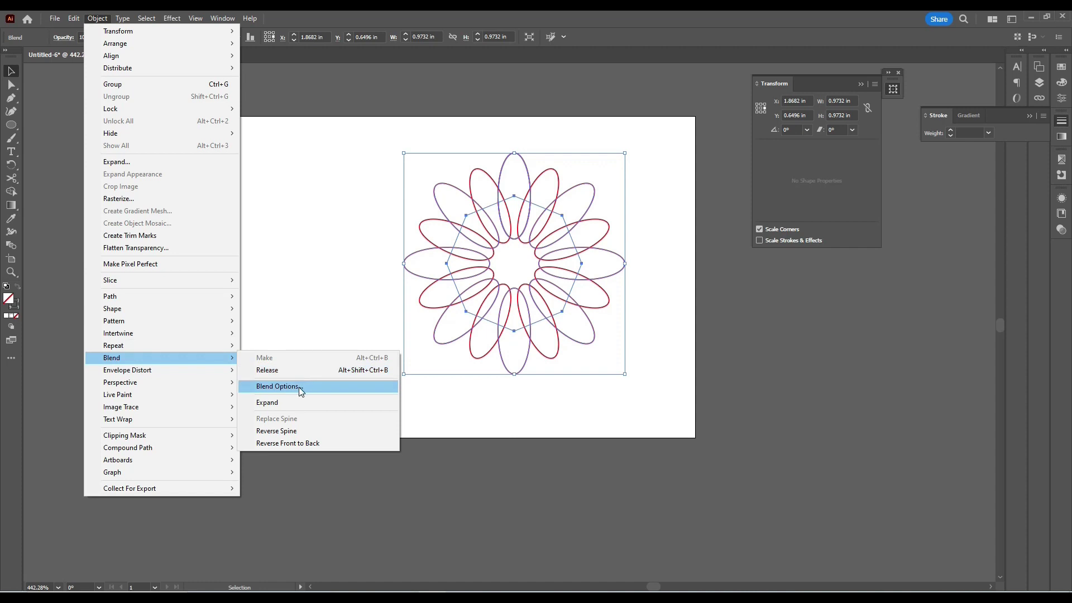
Set the blend spacing to 15 specified steps and reselect the blend.
left_click(300, 387)
left_click(562, 193)
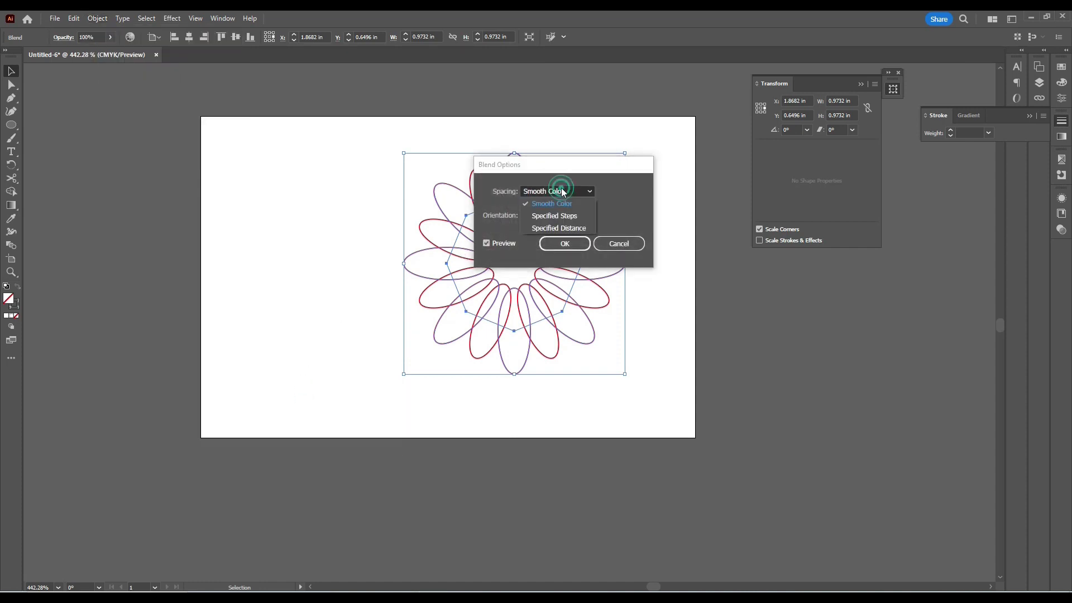
left_click(561, 216)
type("15")
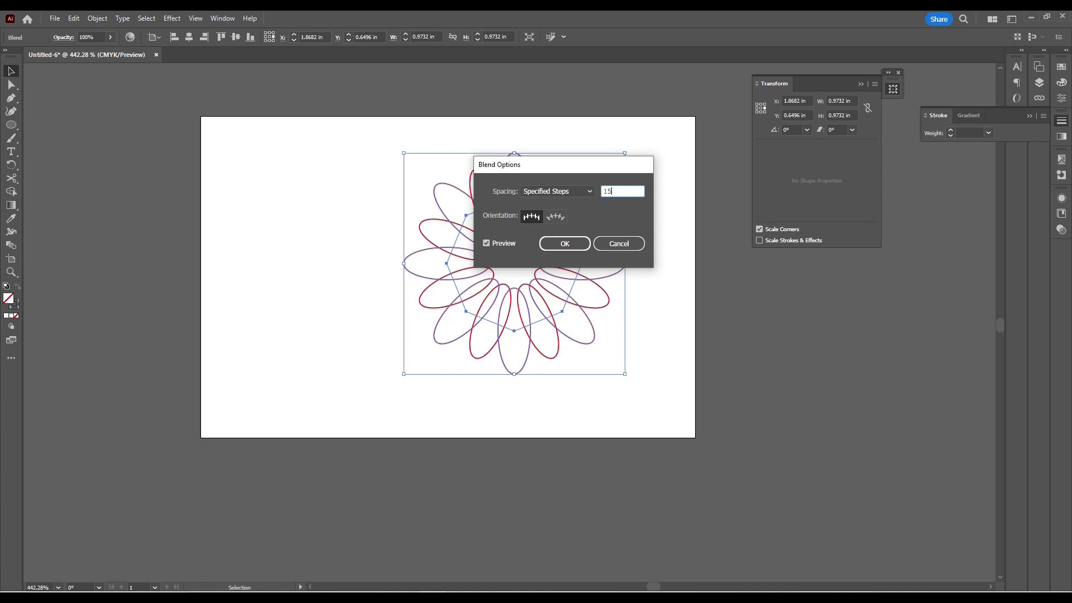
key("Return")
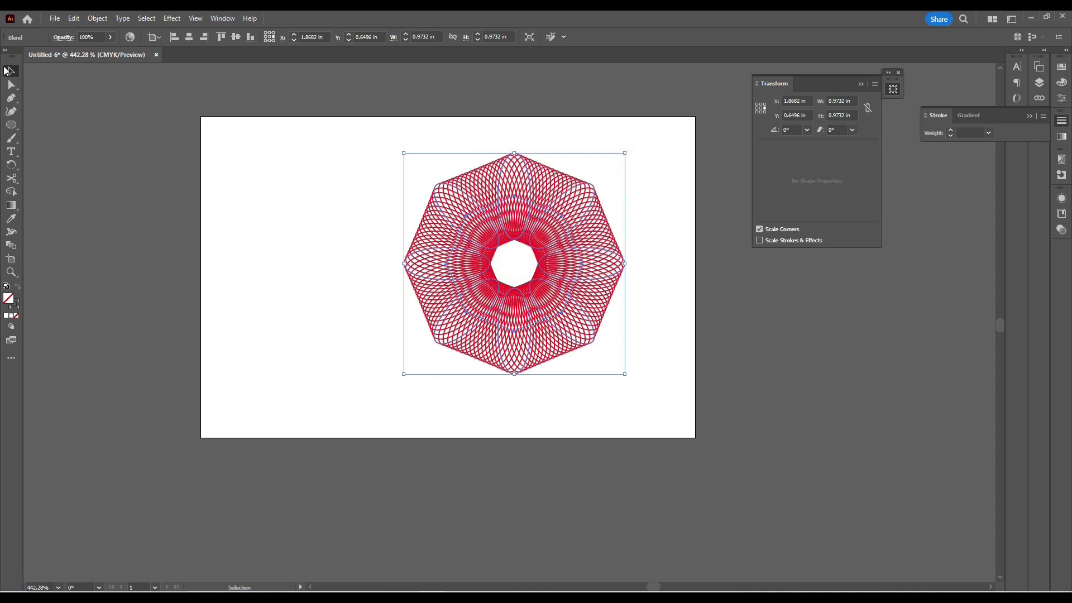
left_click(278, 157)
left_click_drag(372, 165, 612, 369)
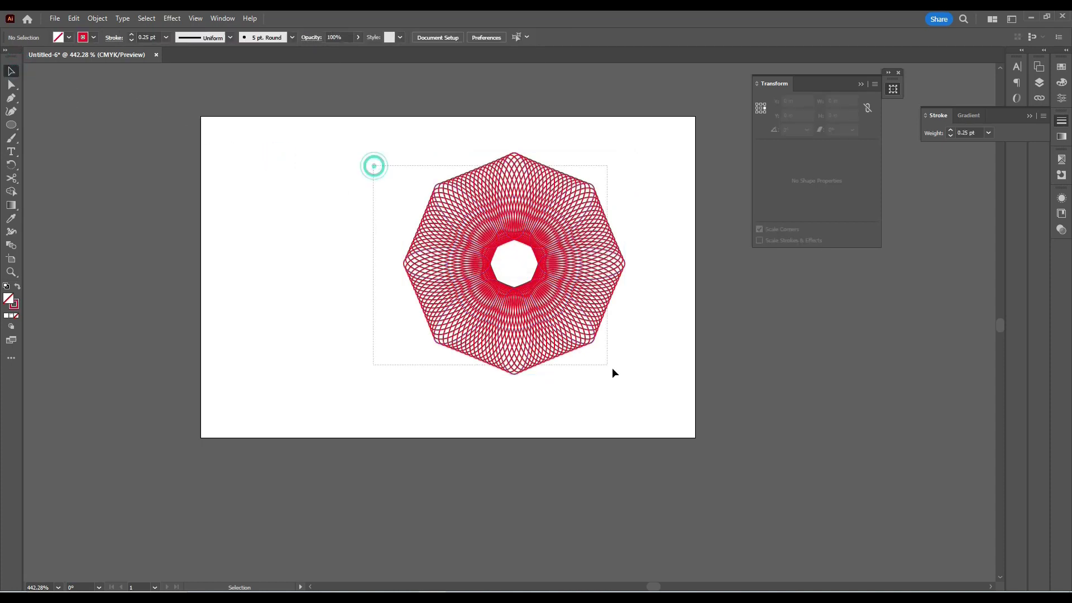
Select the top key ellipse inside the blend and make its stroke yellow.
left_click(11, 84)
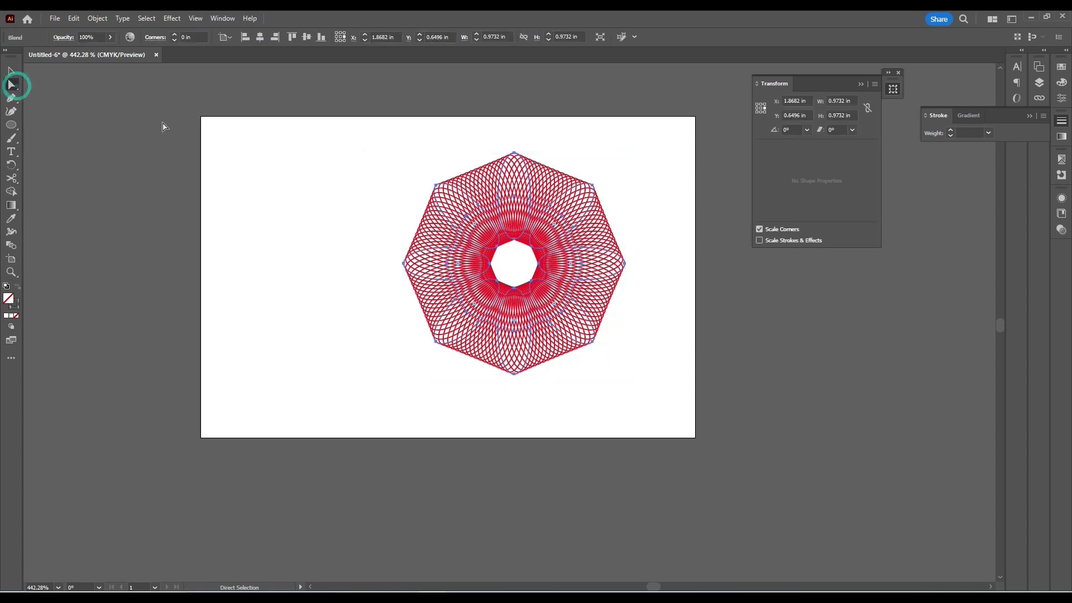
left_click_drag(518, 160, 559, 190)
key("z")
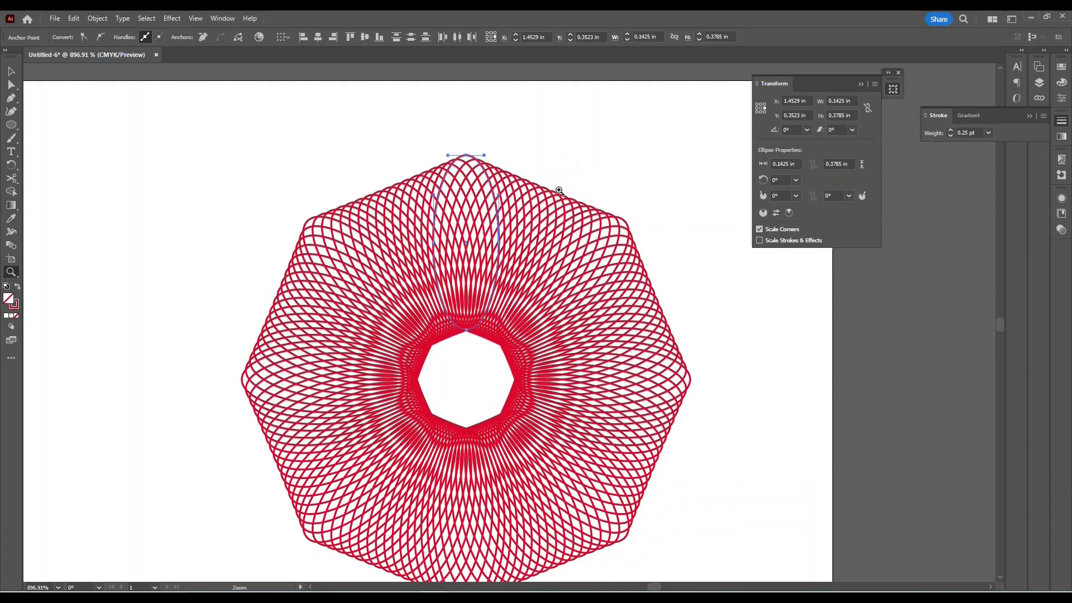
left_click_drag(574, 364, 599, 297)
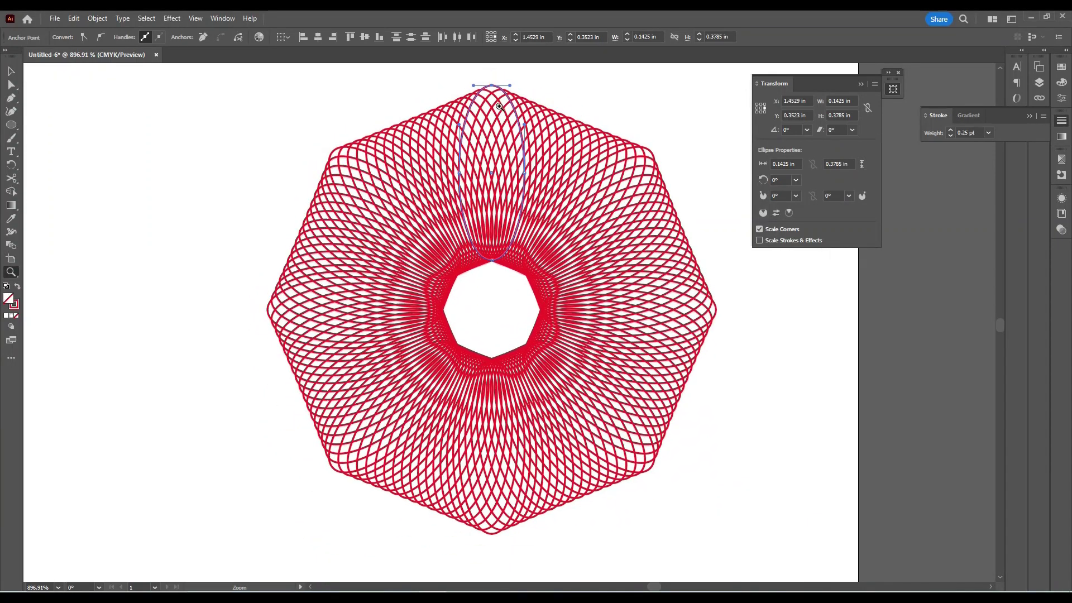
left_click(1060, 67)
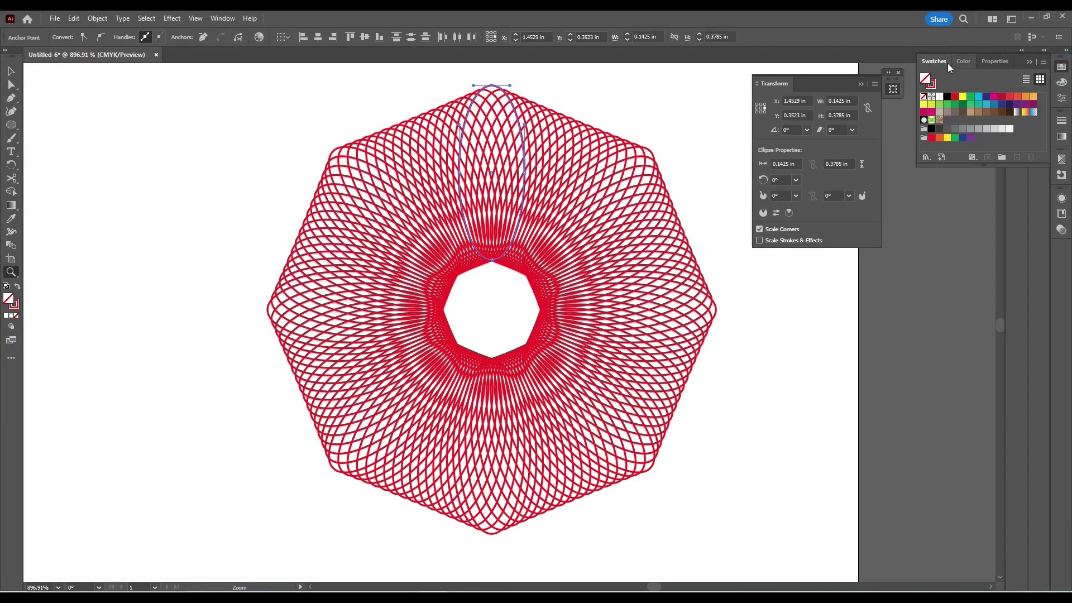
left_click(931, 84)
left_click(962, 97)
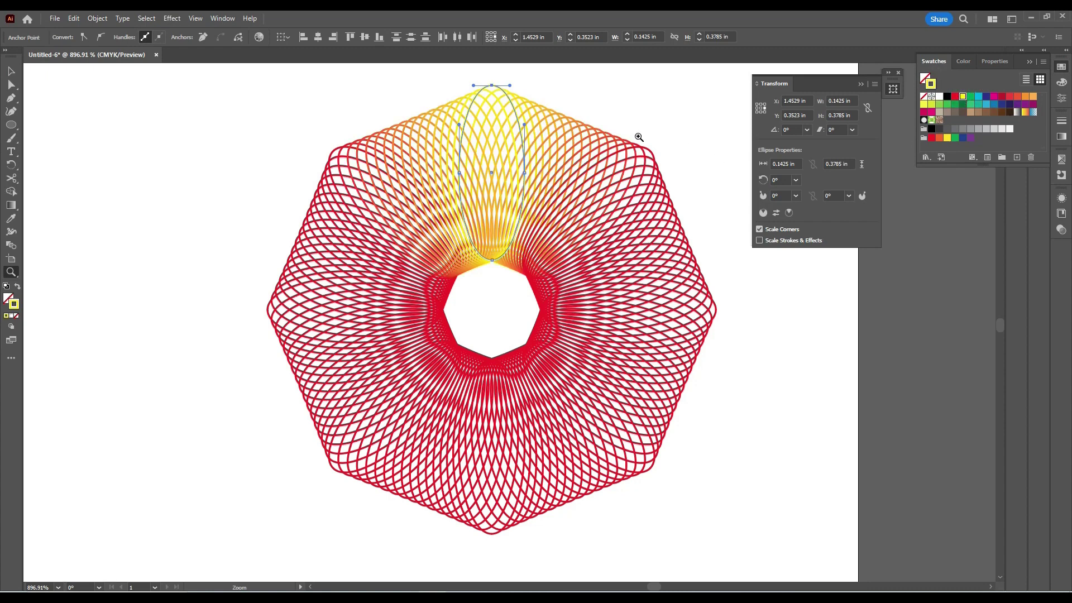
Stroke the upper-right ellipse deeper red, the right orange, lower-right yellow and bottom blue.
left_click(11, 85)
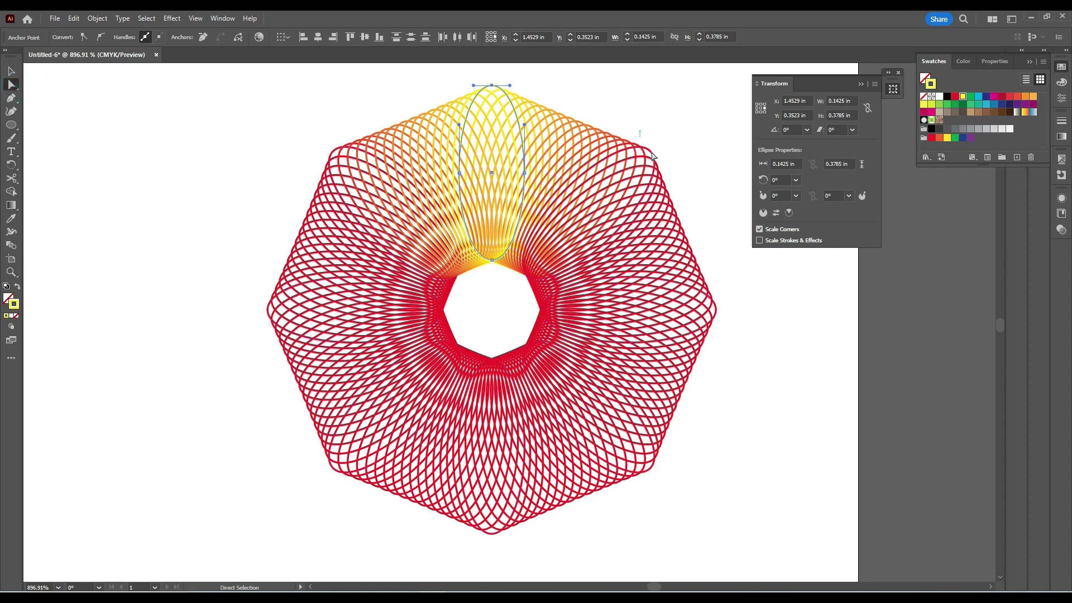
left_click(639, 136)
left_click(1002, 97)
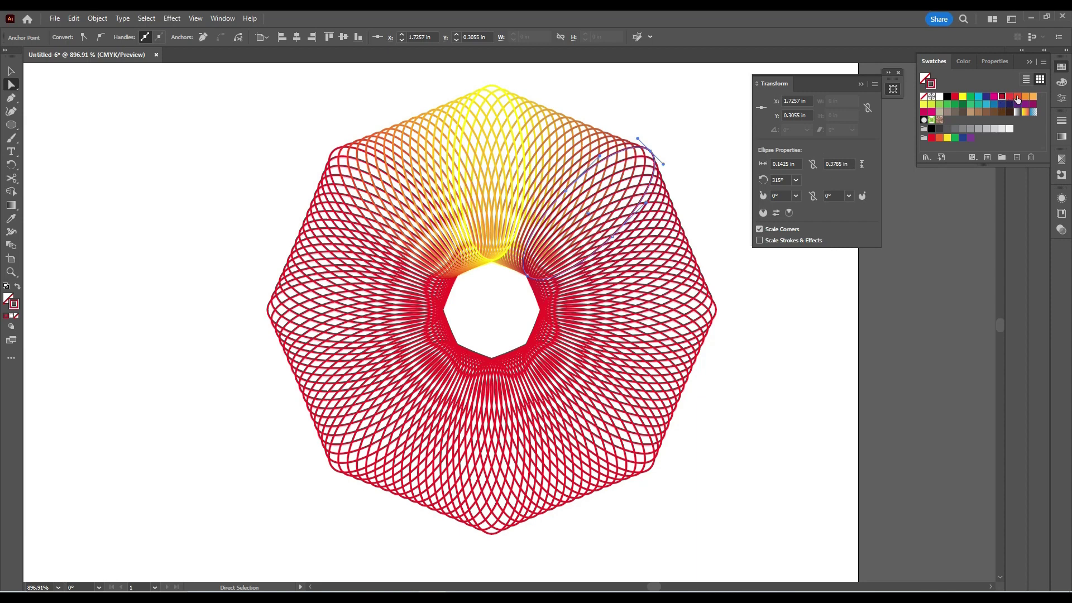
left_click_drag(748, 268, 706, 341)
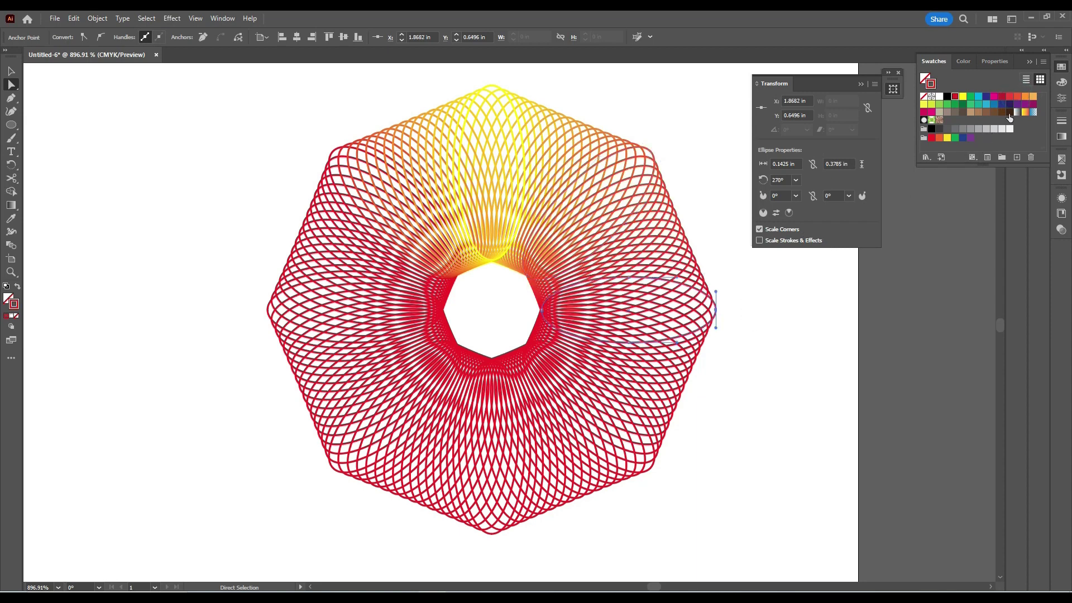
left_click(1033, 100)
left_click_drag(684, 445, 635, 485)
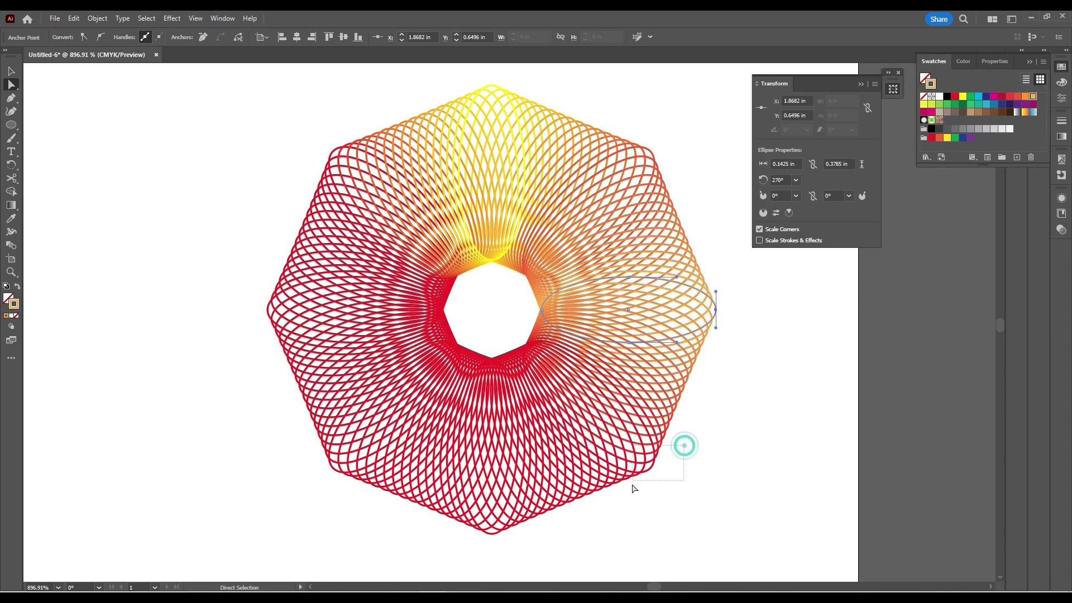
left_click(924, 105)
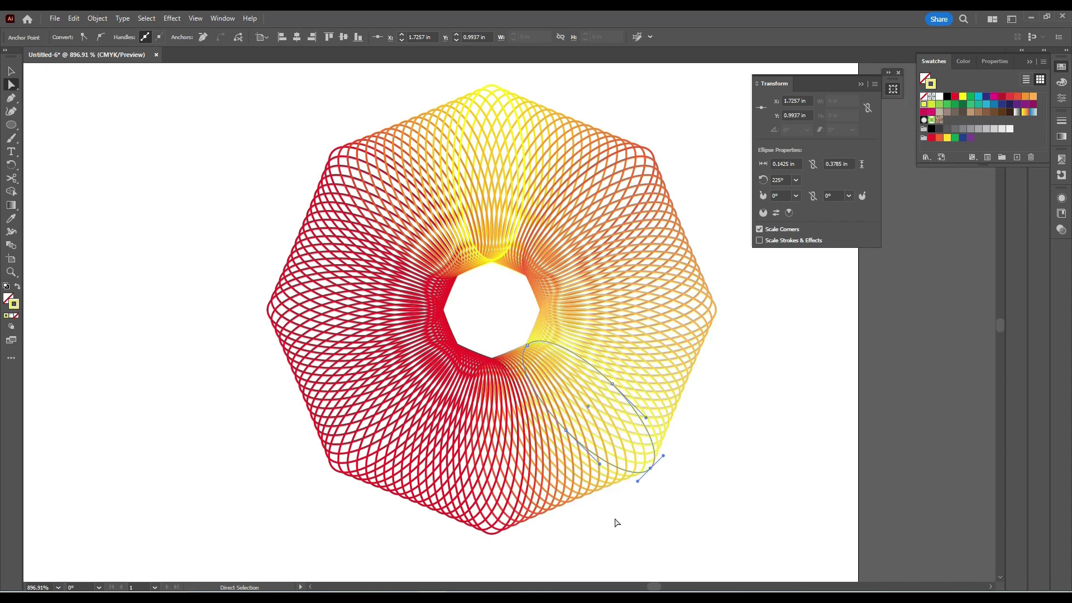
left_click_drag(553, 518, 456, 558)
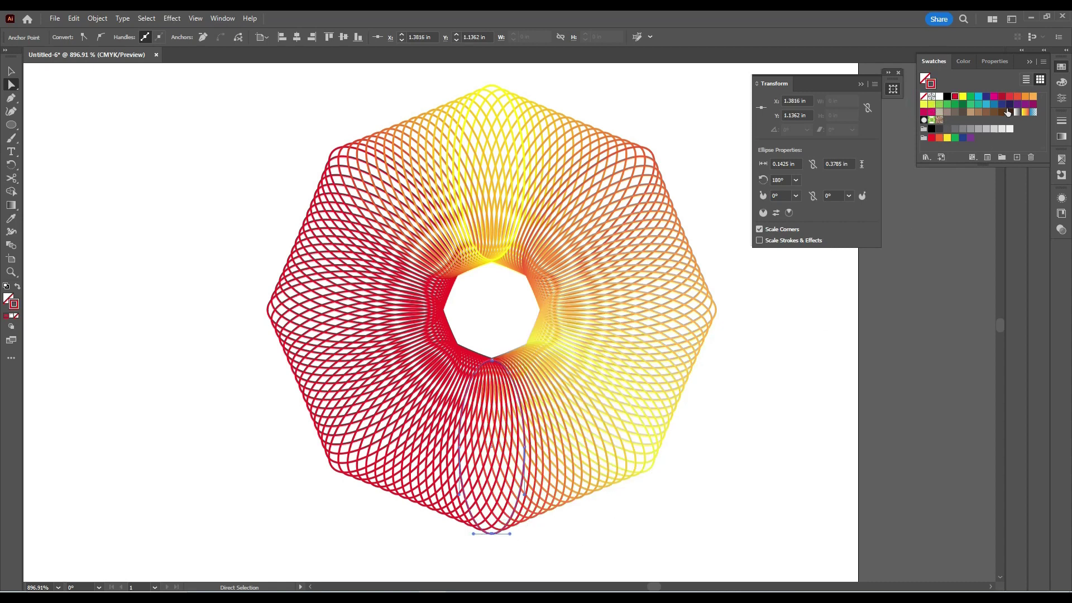
left_click(986, 105)
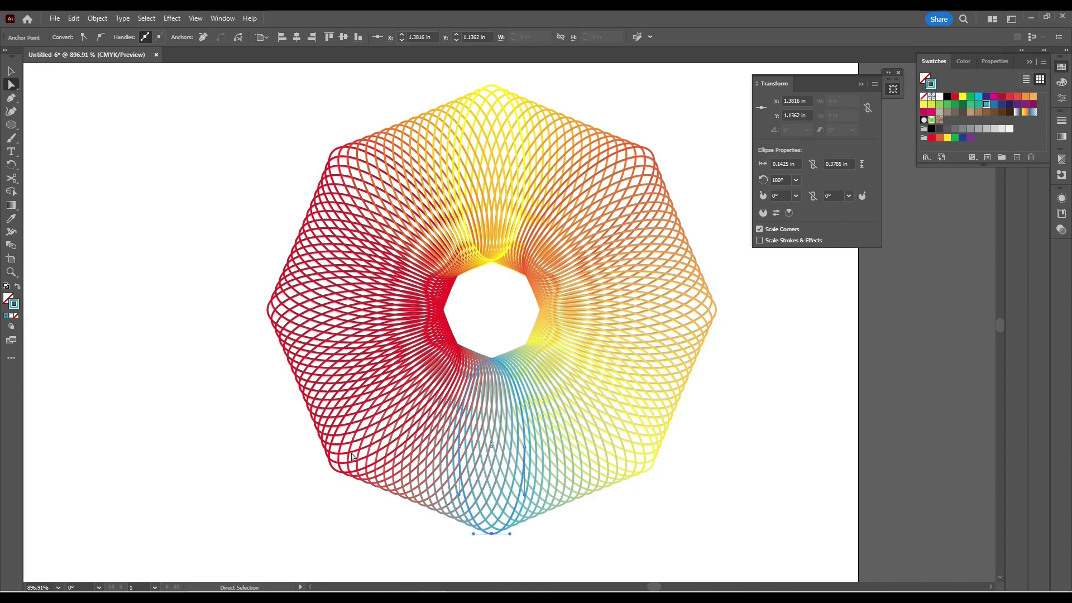
Stroke the lower-left and left ellipses green and the upper-left ellipse magenta.
left_click_drag(290, 443, 355, 493)
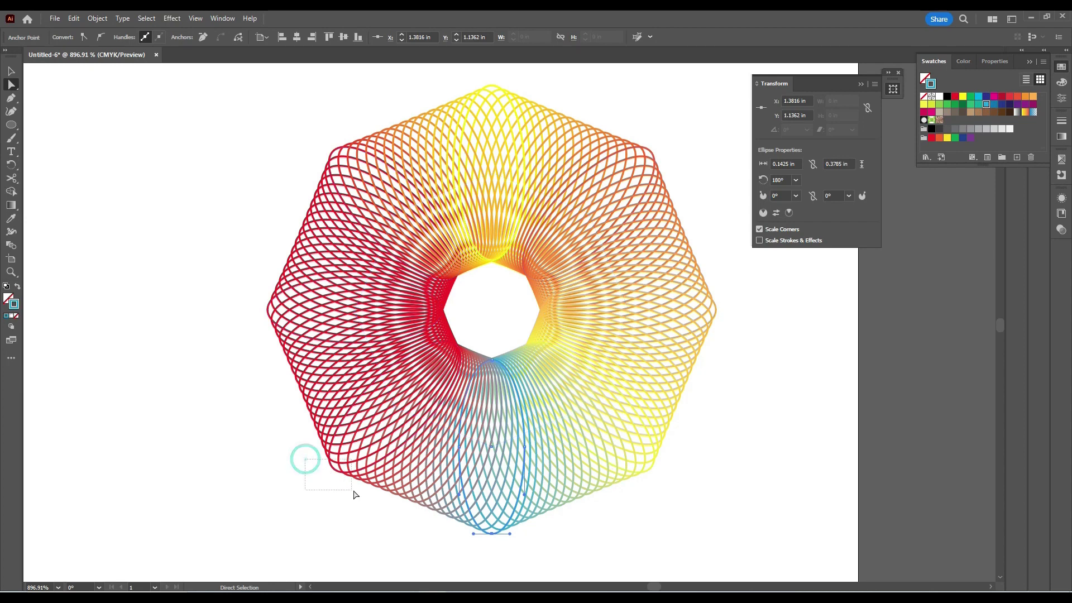
left_click(956, 109)
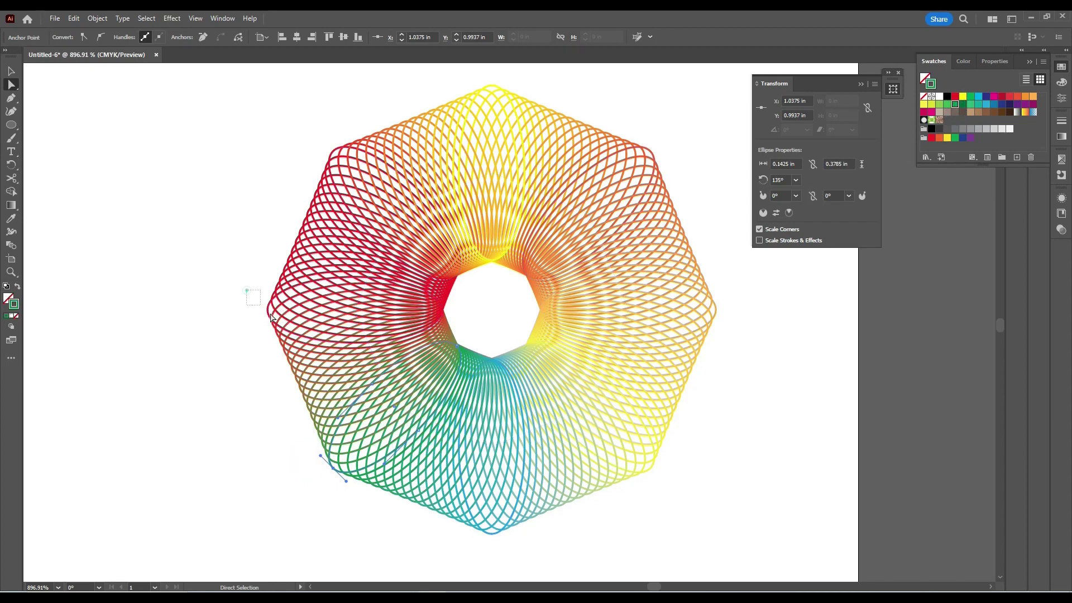
left_click_drag(236, 278, 347, 336)
left_click(946, 105)
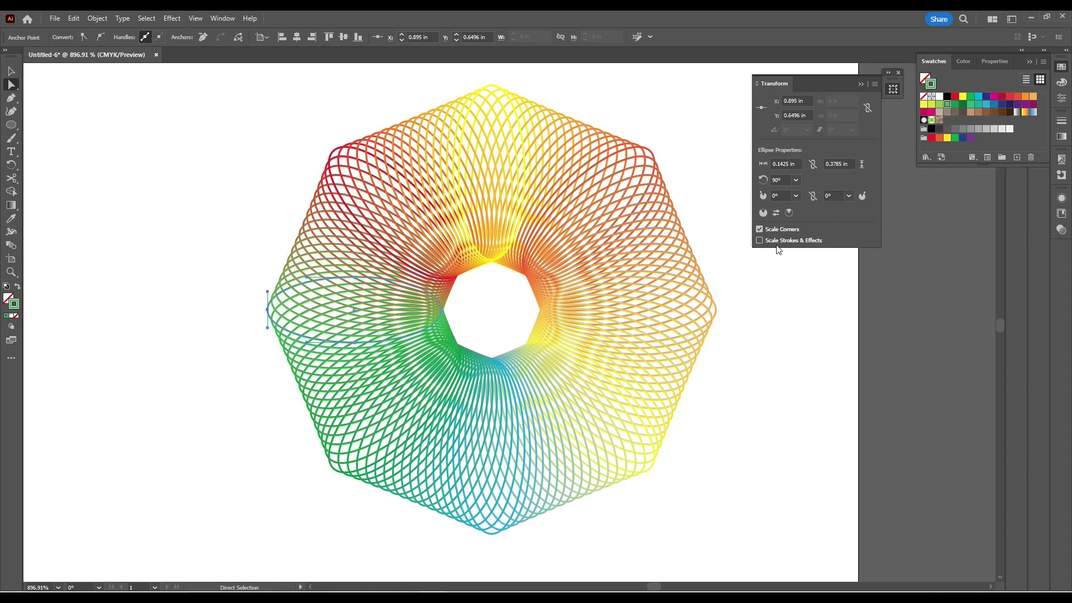
left_click_drag(290, 135, 352, 154)
left_click(931, 112)
left_click(923, 111)
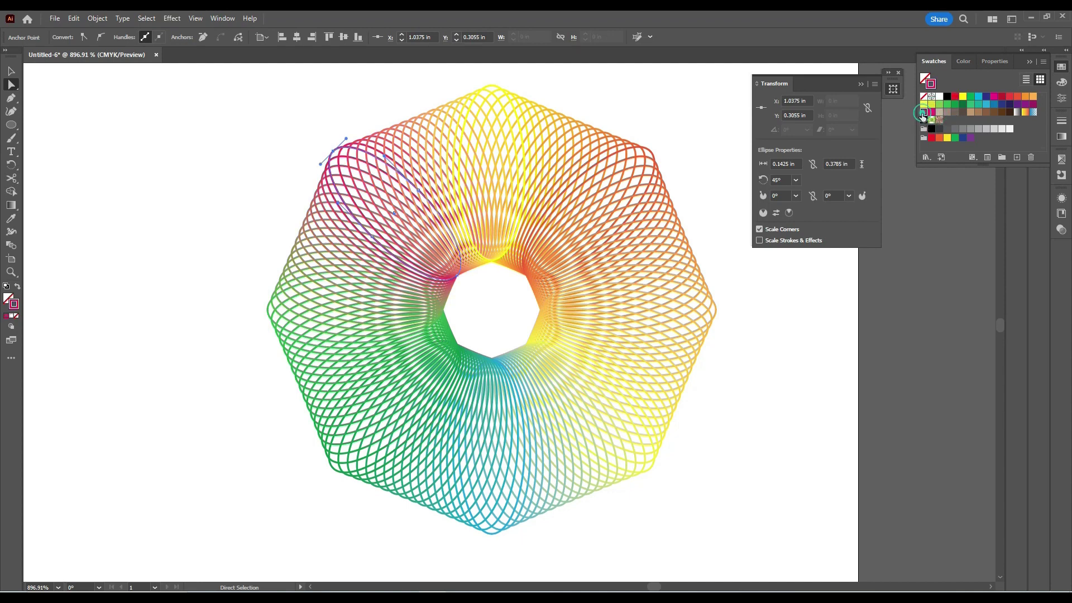
Draw a flat 0.72 × 0.015 in ellipse below the spirograph.
left_click(223, 153)
key("z")
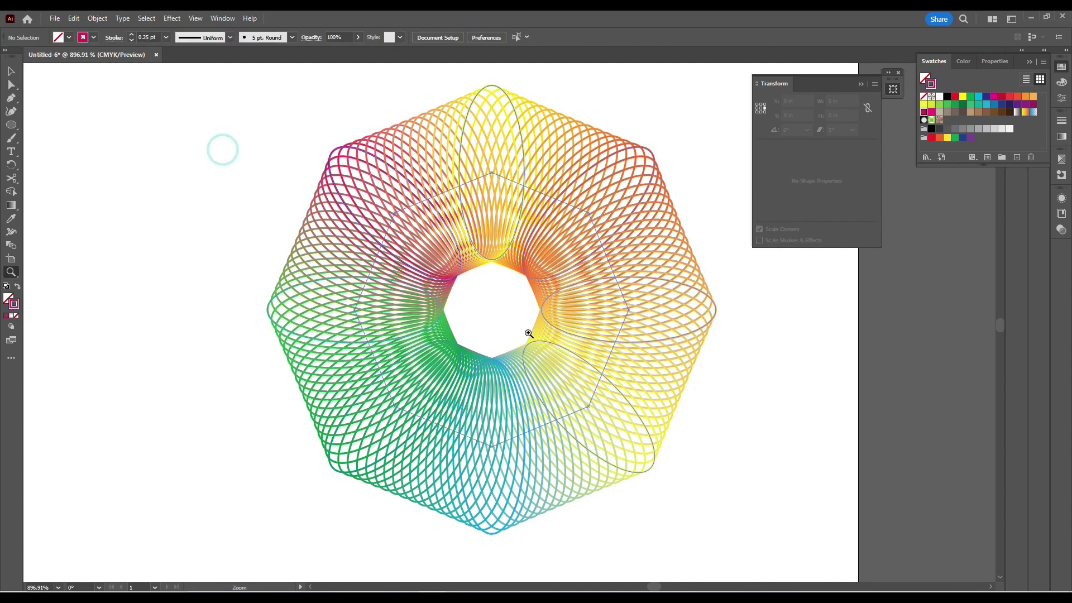
key("ctrl+minus")
key("v")
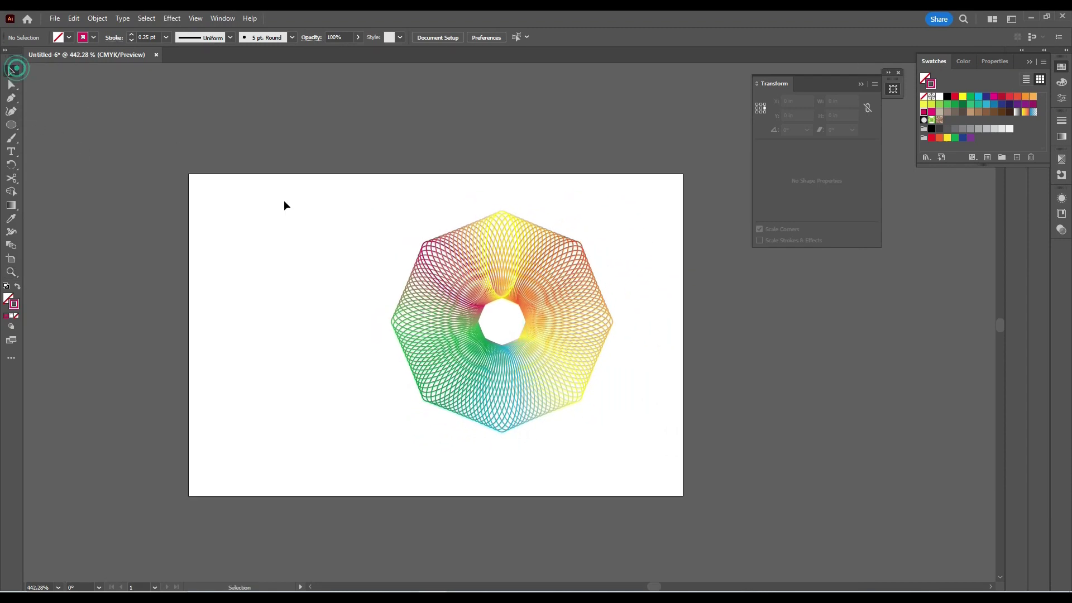
left_click(15, 130)
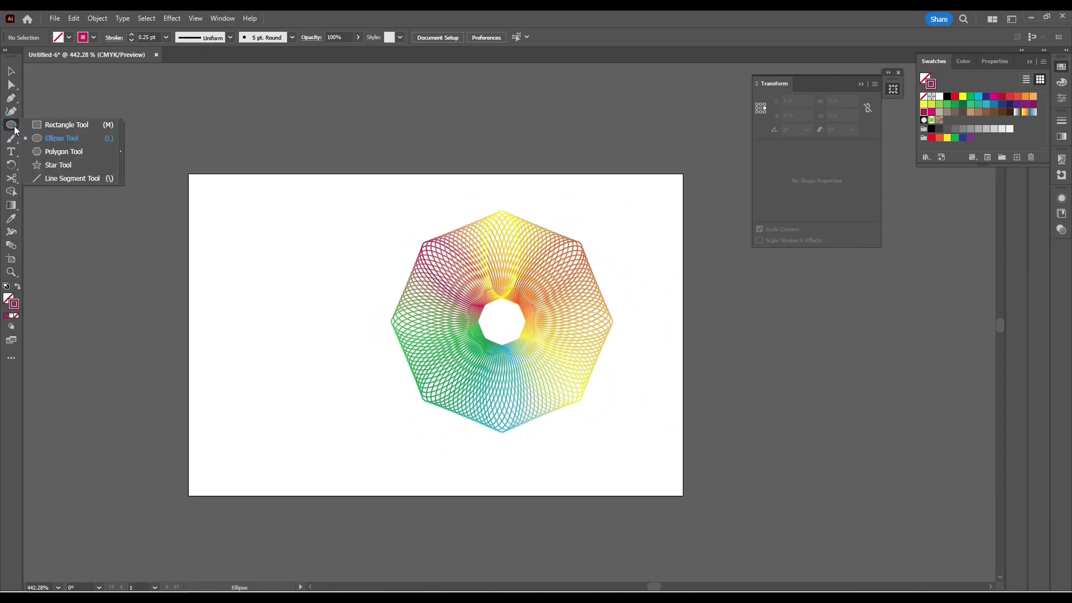
left_click(57, 138)
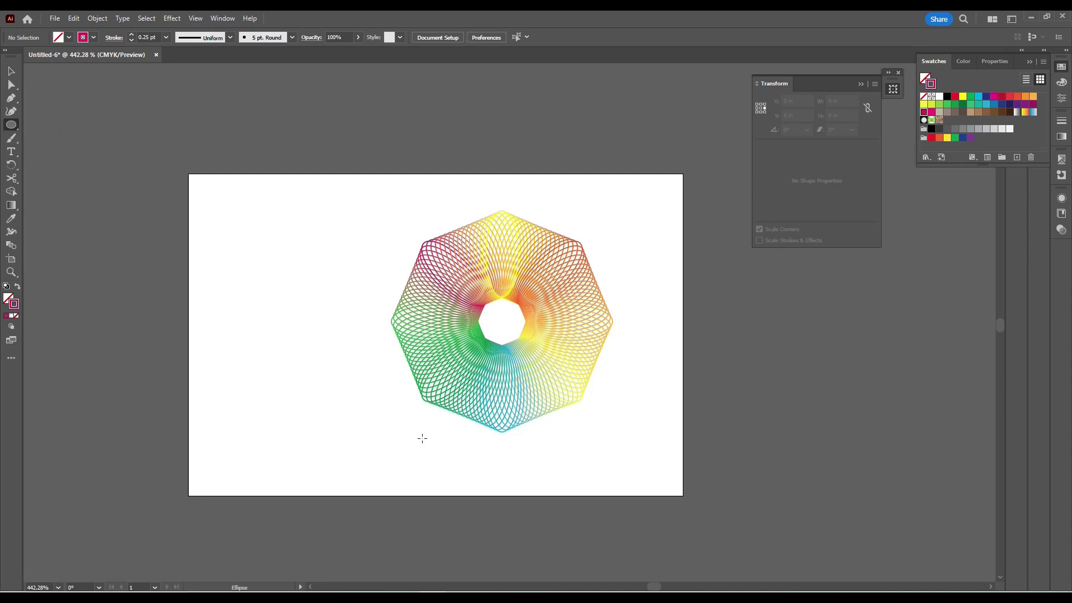
left_click_drag(422, 438, 587, 442)
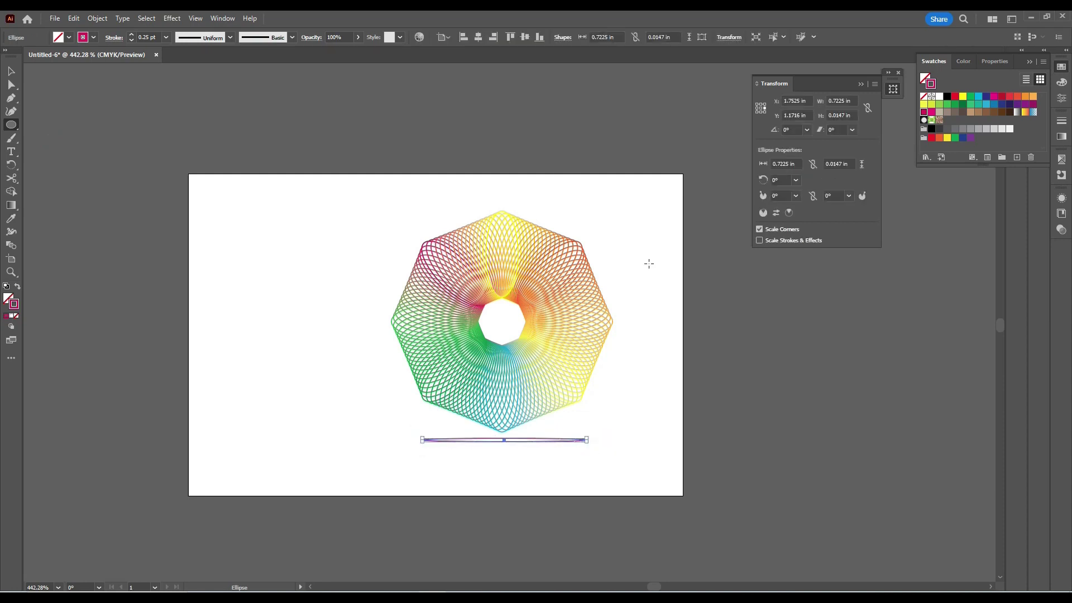
Fill the thin ellipse black and remove its outline.
left_click(925, 81)
left_click(947, 97)
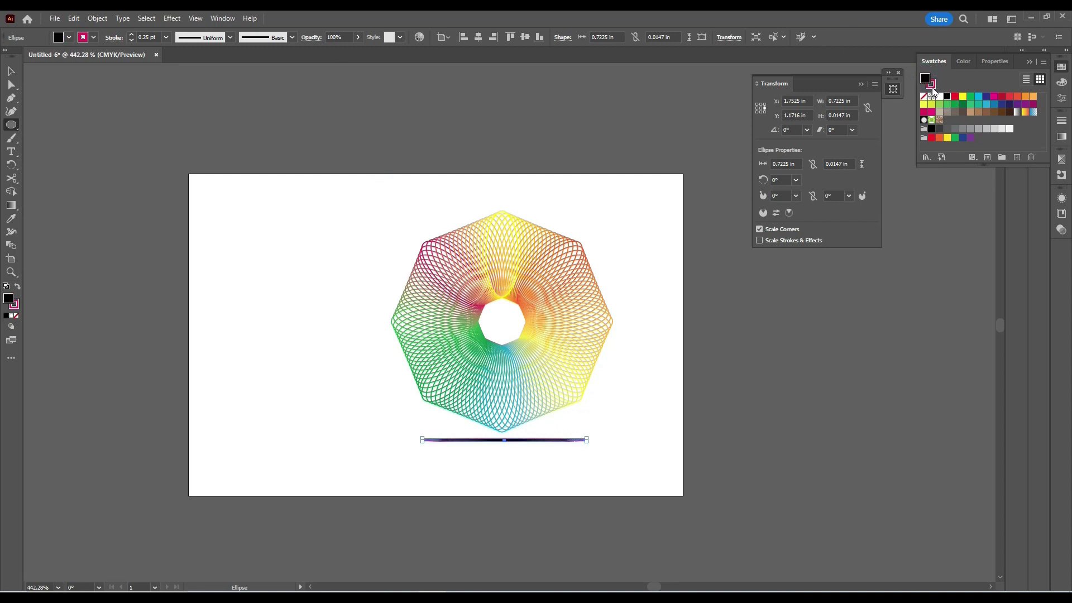
left_click(930, 84)
left_click(924, 96)
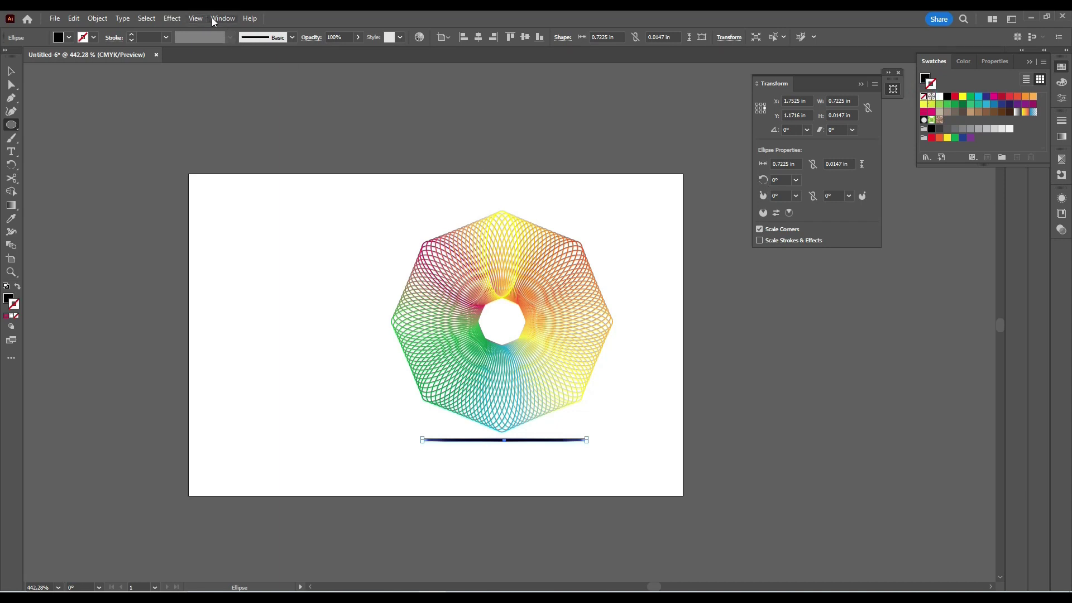
Apply a Gaussian Blur of about 9.26 pixels to the thin black ellipse.
left_click(173, 21)
left_click(197, 211)
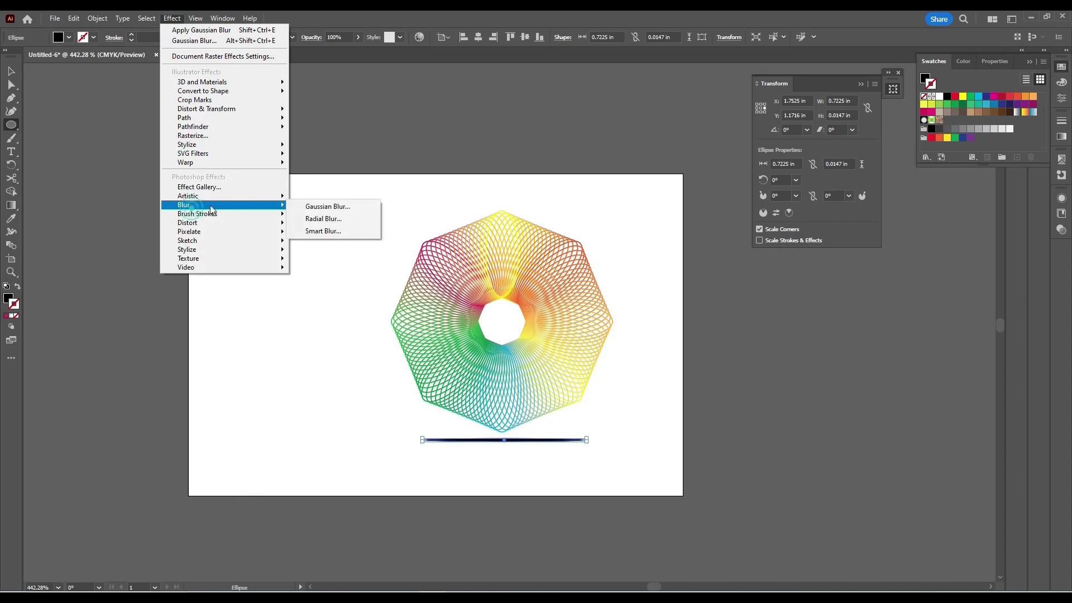
left_click(333, 206)
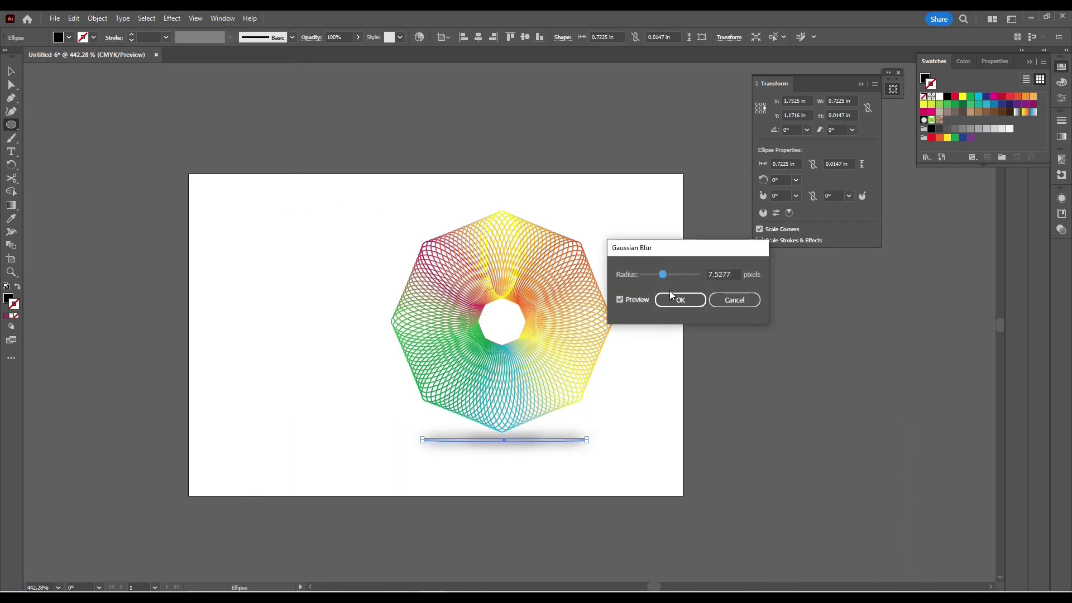
left_click_drag(663, 277, 669, 279)
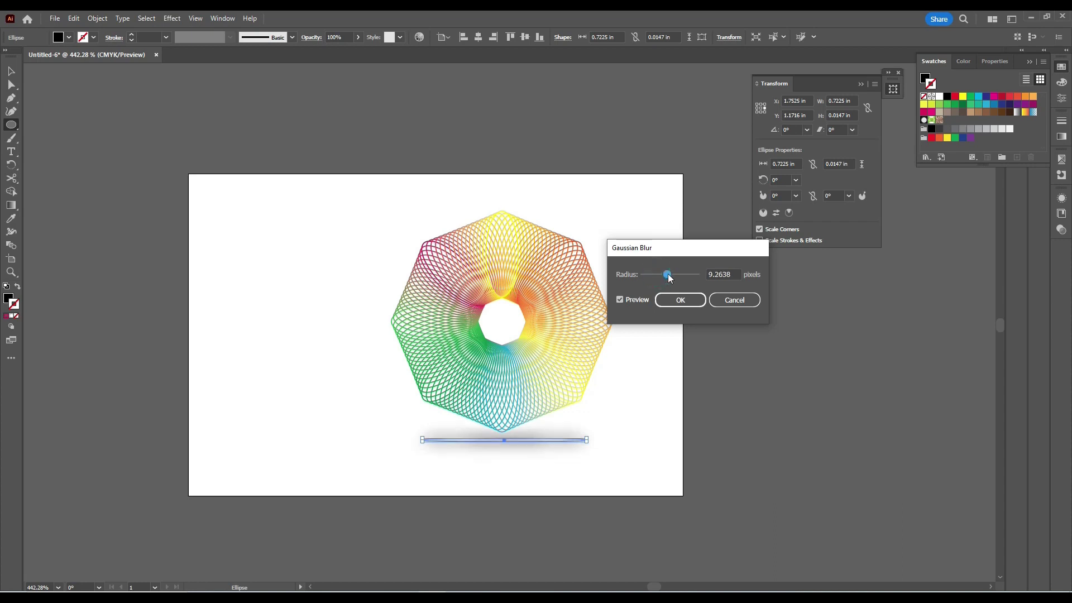
left_click(676, 304)
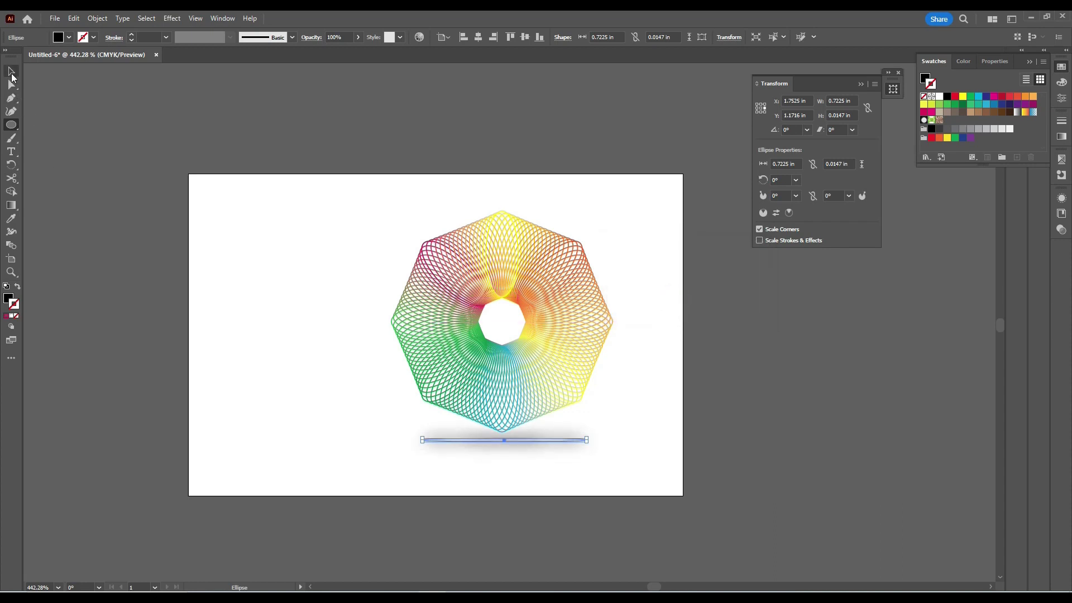
left_click(12, 71)
left_click(336, 322)
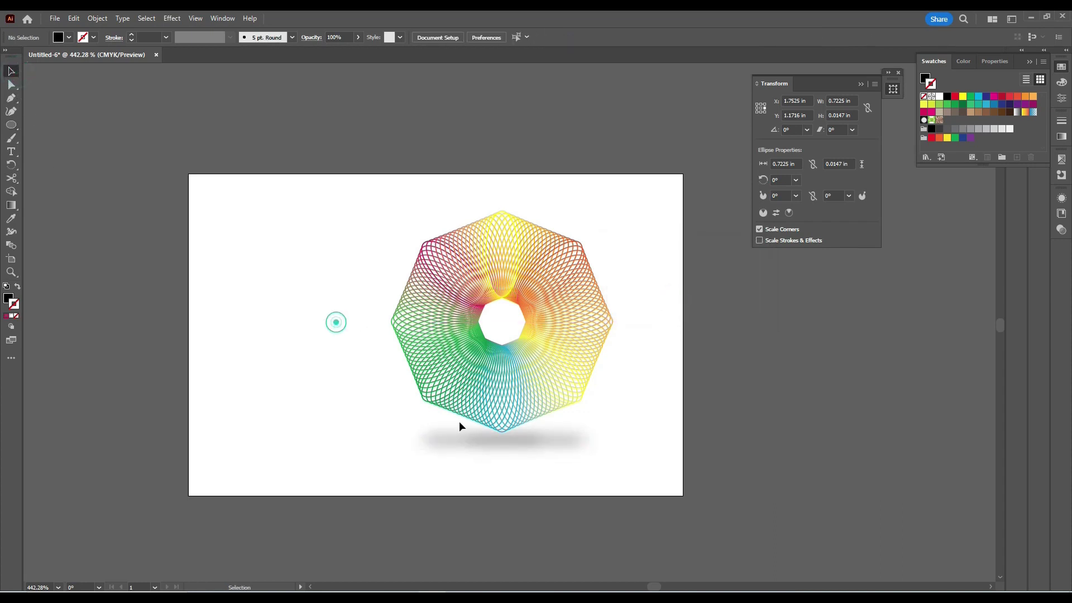
Try 50% opacity on the shadow ellipse, then undo it to keep full opacity.
left_click(504, 441)
double_click(335, 38)
type("50")
key("Return")
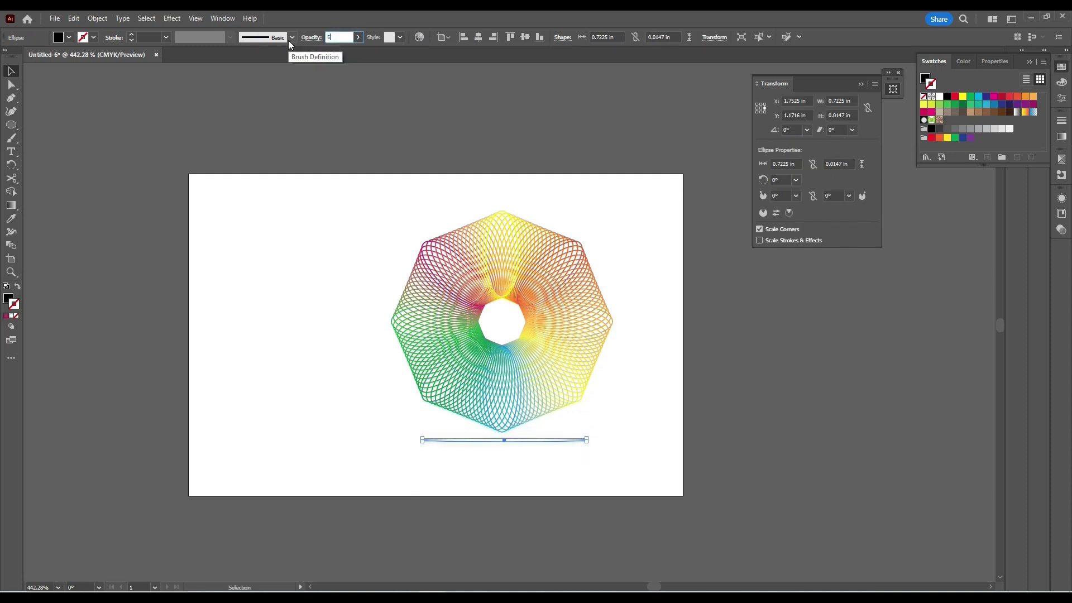
left_click(293, 265)
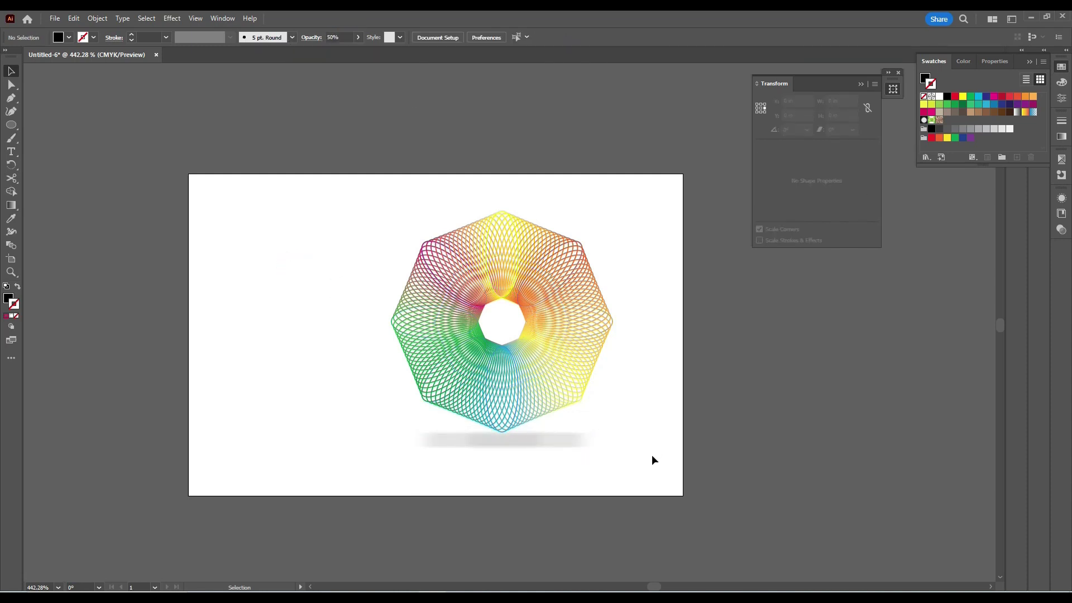
key("ctrl+z")
key("ctrl+z")
Check the shadow ellipse, then switch to the Rectangle tool from the shape flyout.
left_click(693, 447)
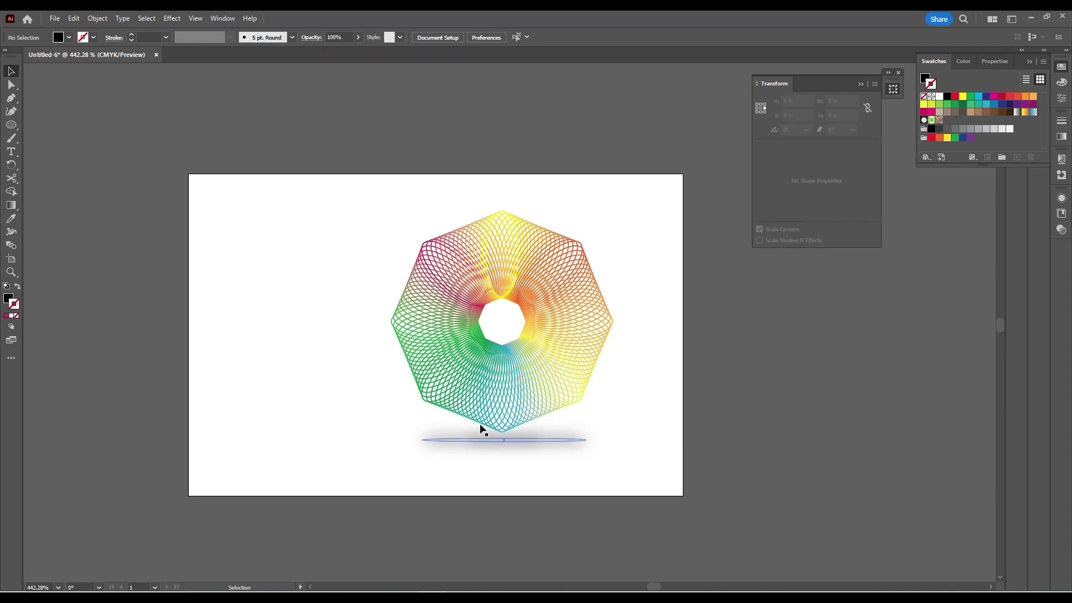
left_click(474, 440)
left_click(365, 406)
left_click_drag(10, 130, 62, 126)
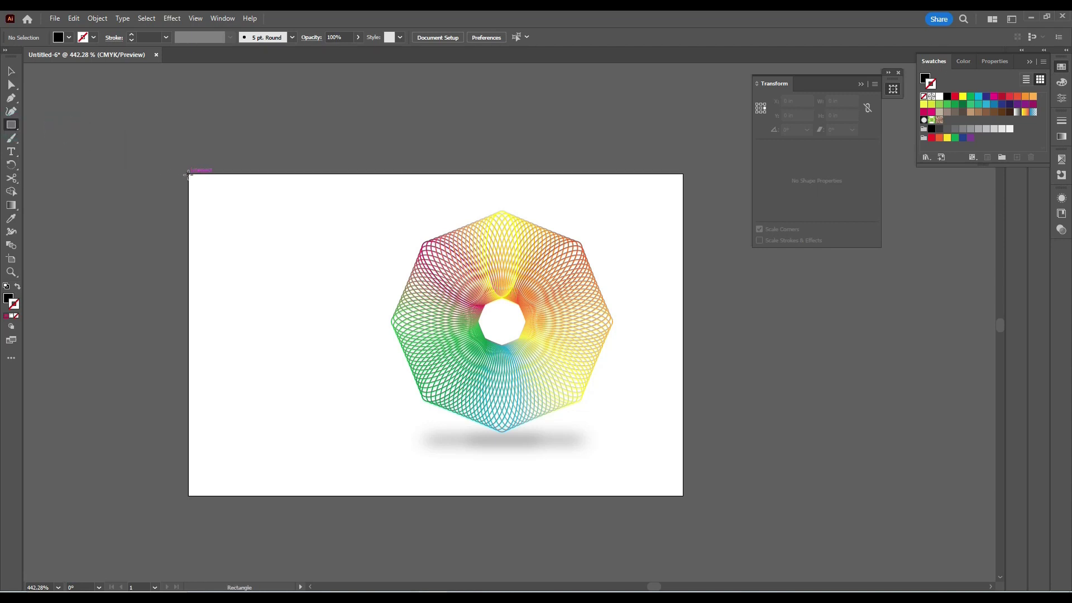
Draw a black 2.18 × 1.42 in rectangle covering the entire artboard.
left_click_drag(187, 173, 685, 495)
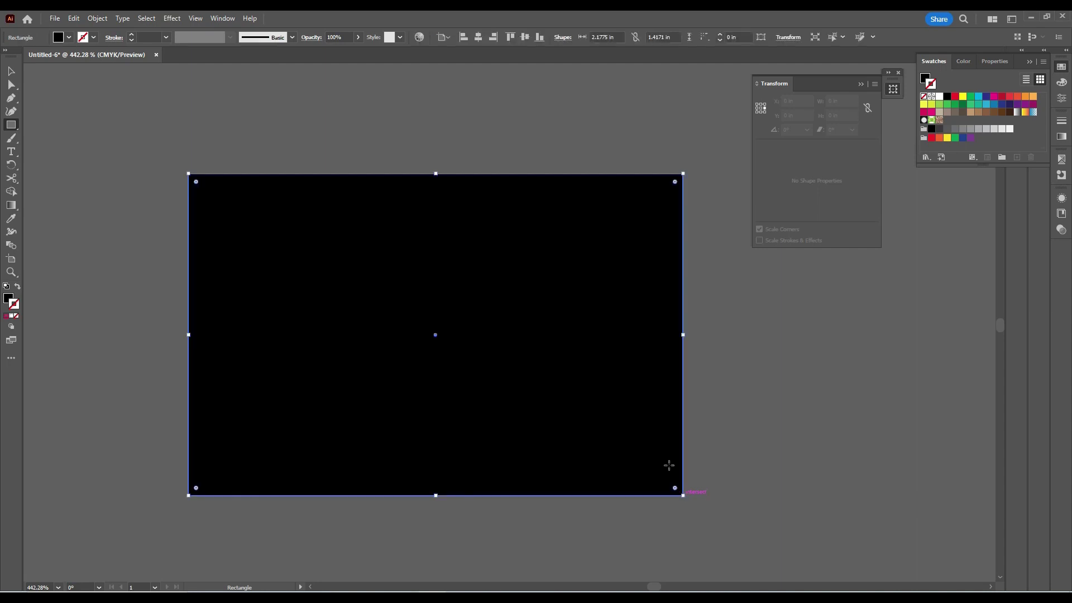
left_click(222, 19)
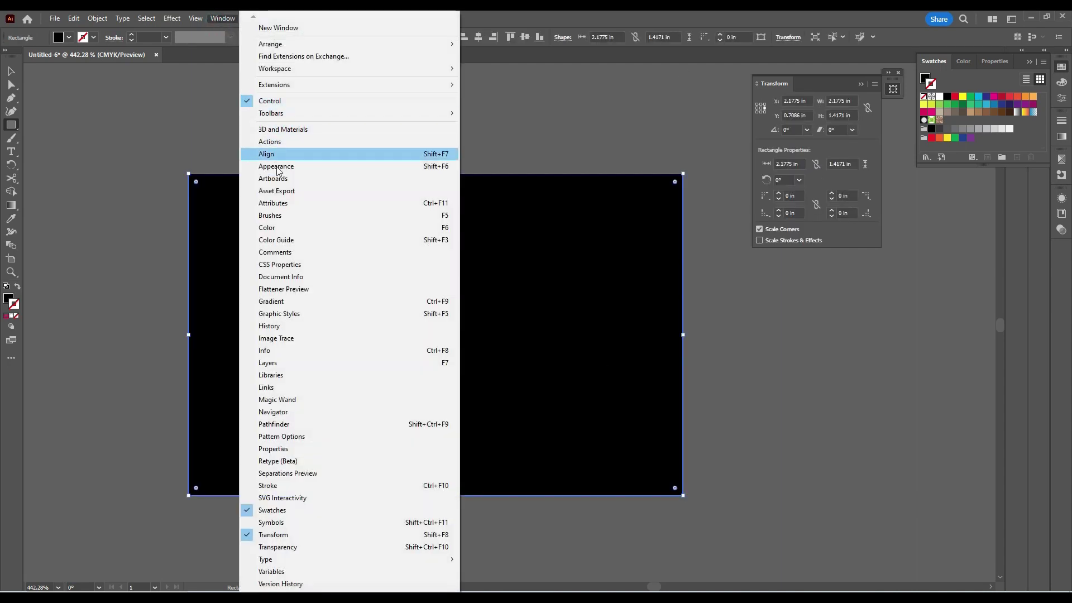
Apply a white-to-grey radial gradient to the artboard rectangle, with its midpoint near 62.53%.
left_click(281, 305)
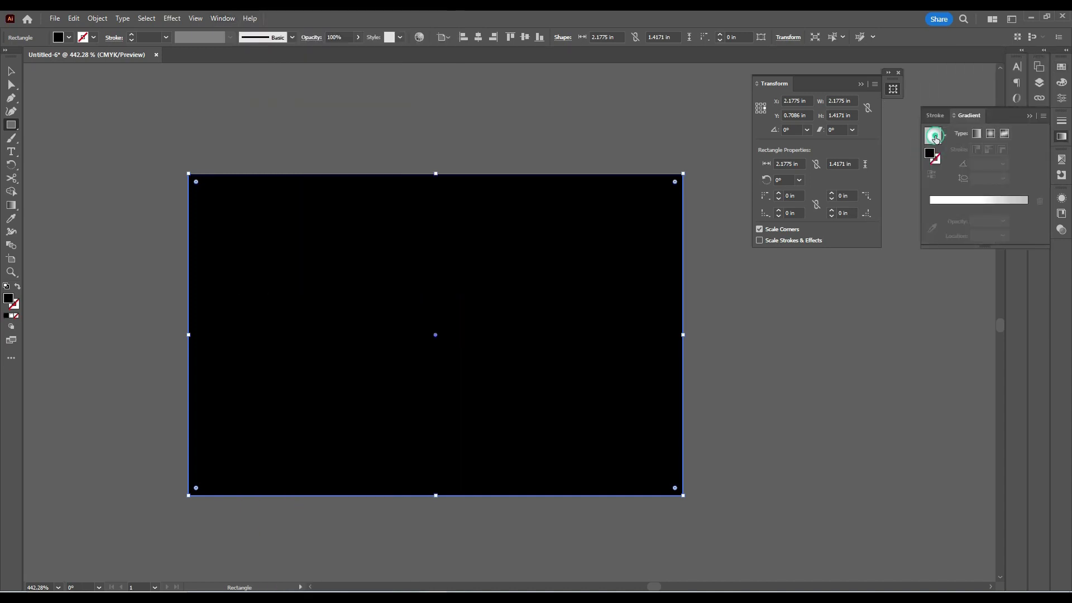
left_click(934, 137)
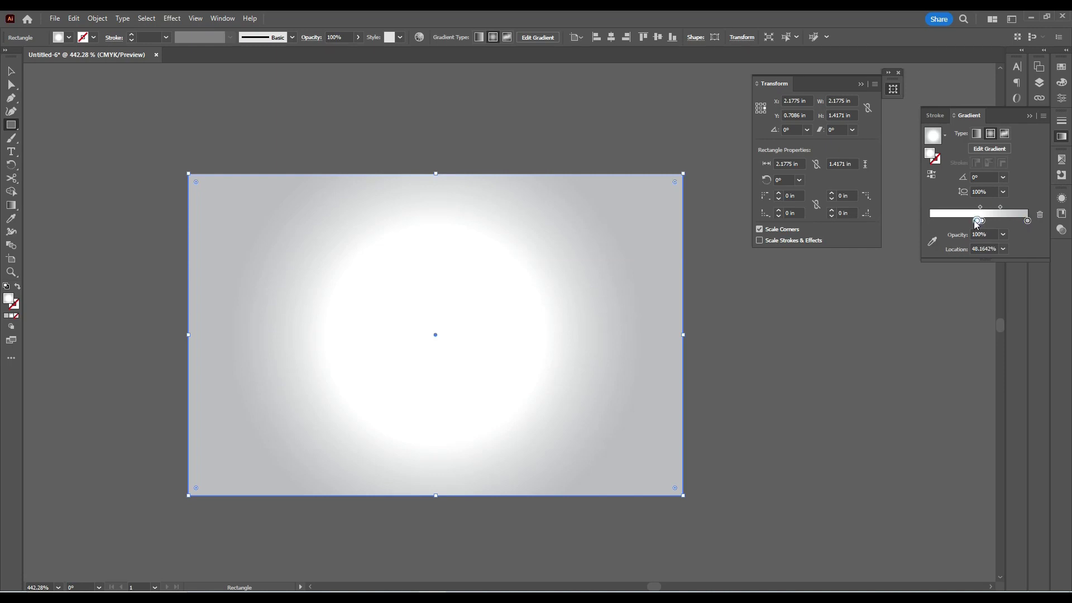
mouse_move(977, 221)
left_mouse_down()
mouse_move(931, 221)
mouse_move(991, 221)
left_mouse_up()
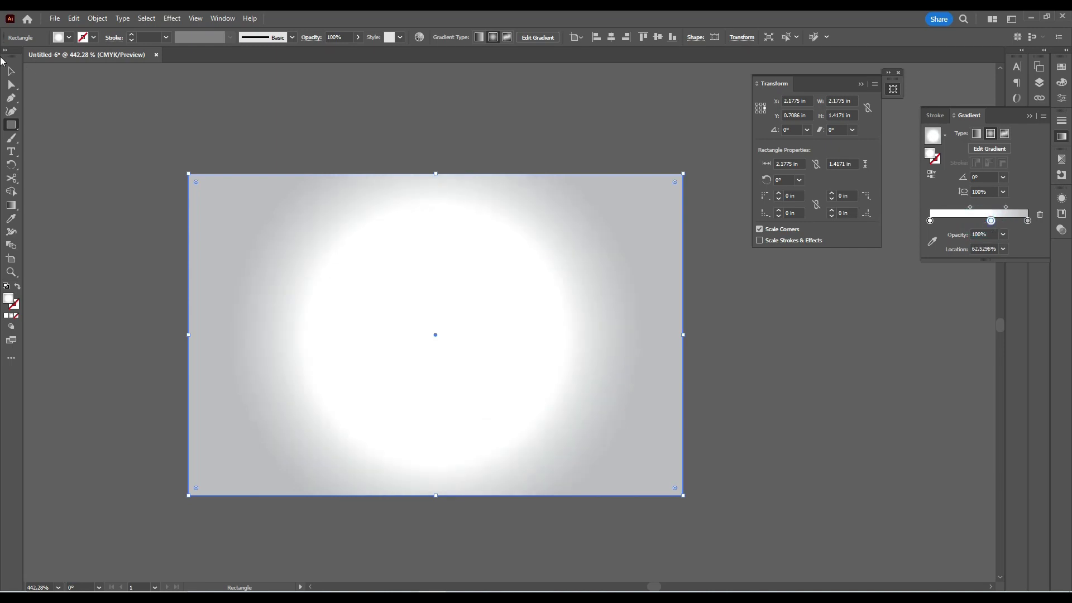
left_click(9, 71)
Send the gradient rectangle to the back and move the white stop right to enlarge the bright centre.
right_click(599, 247)
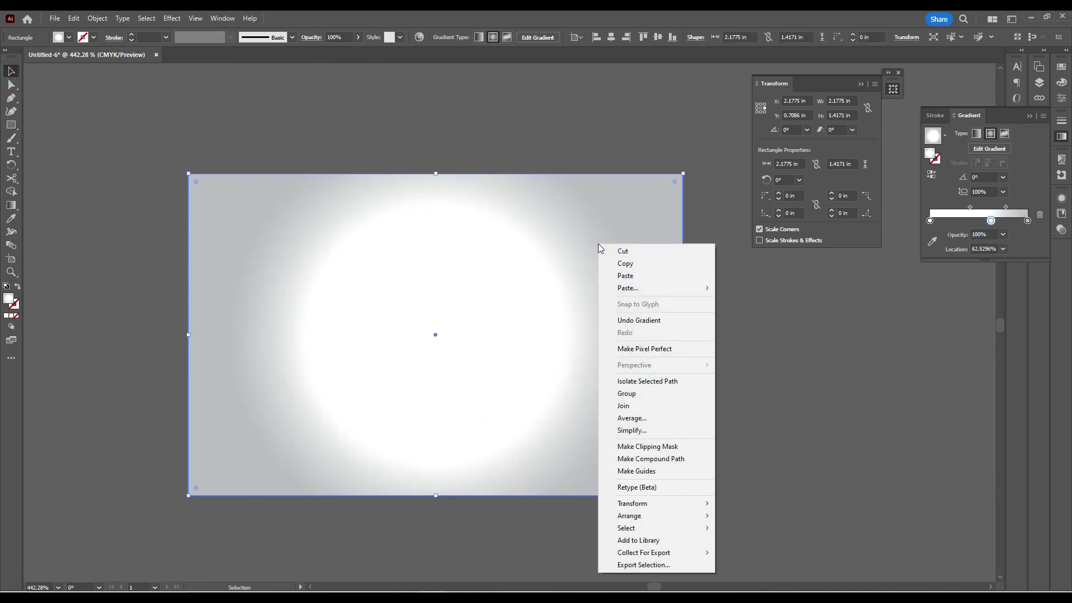
mouse_move(630, 515)
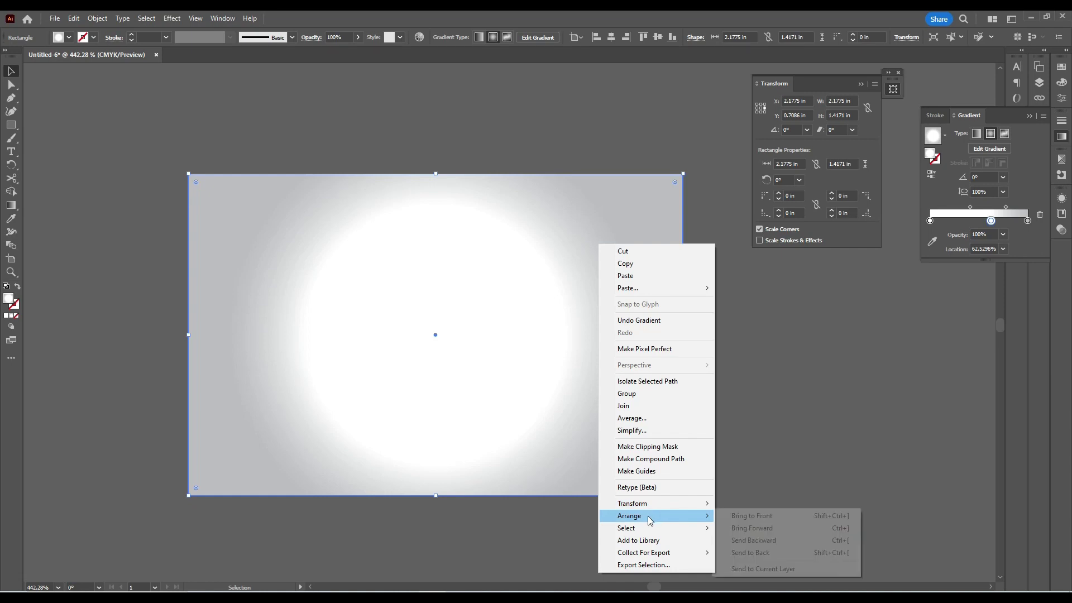
left_click(760, 554)
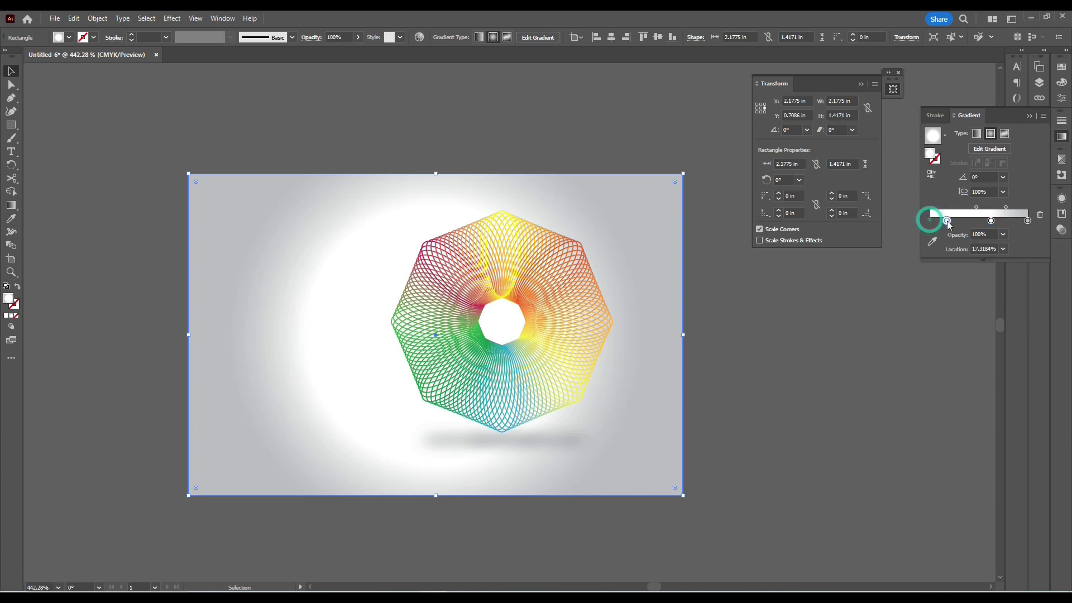
left_click_drag(930, 221, 979, 220)
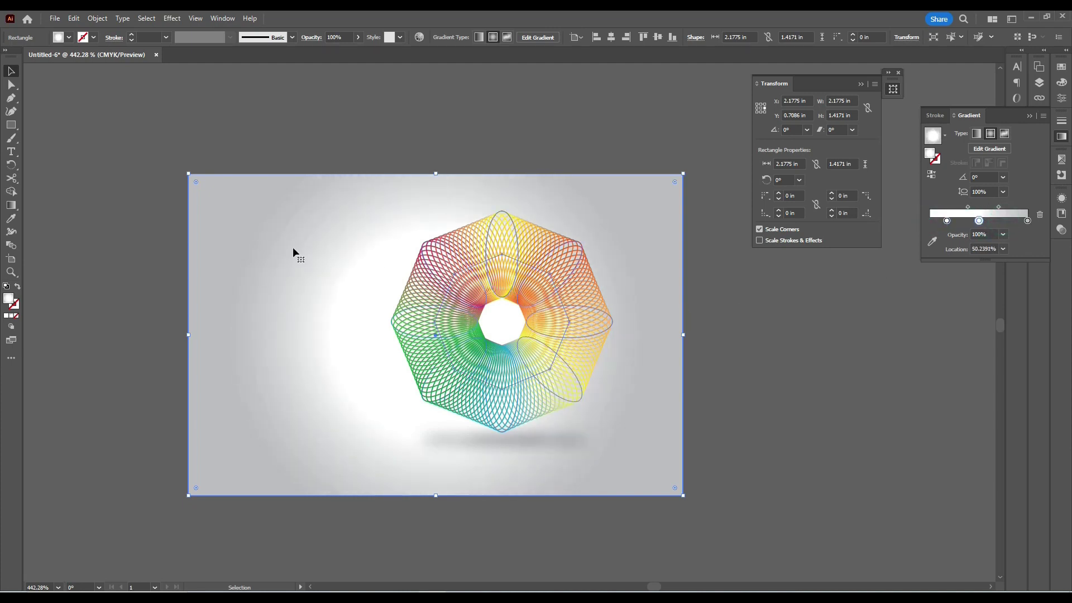
With the Gradient tool, widen the white centre and move the gradient centre under the spirograph.
left_click(11, 205)
mouse_move(626, 343)
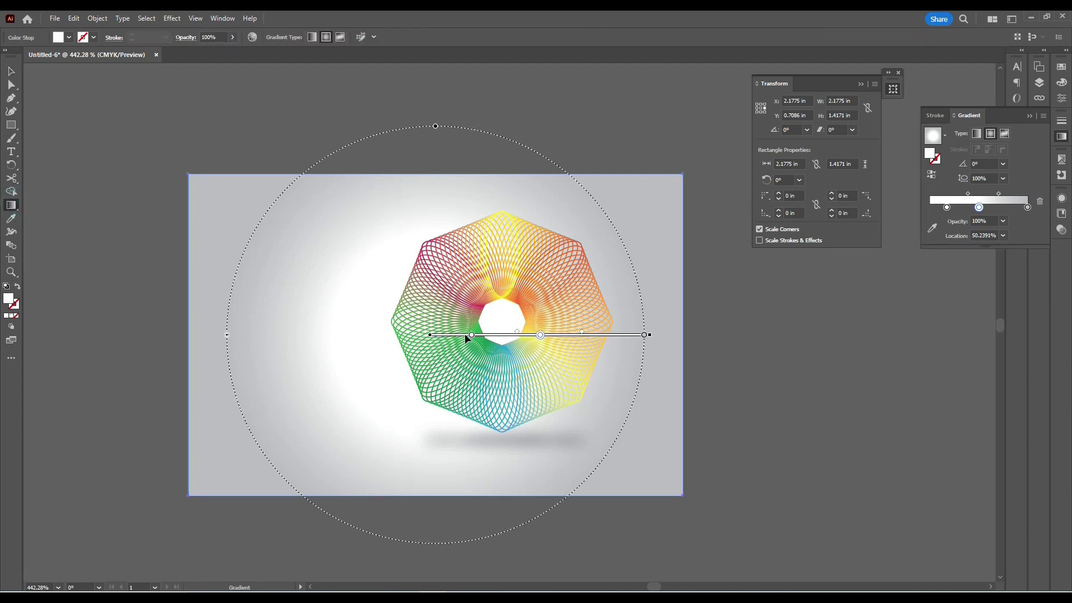
left_click_drag(472, 335, 503, 334)
left_click_drag(586, 334, 624, 347)
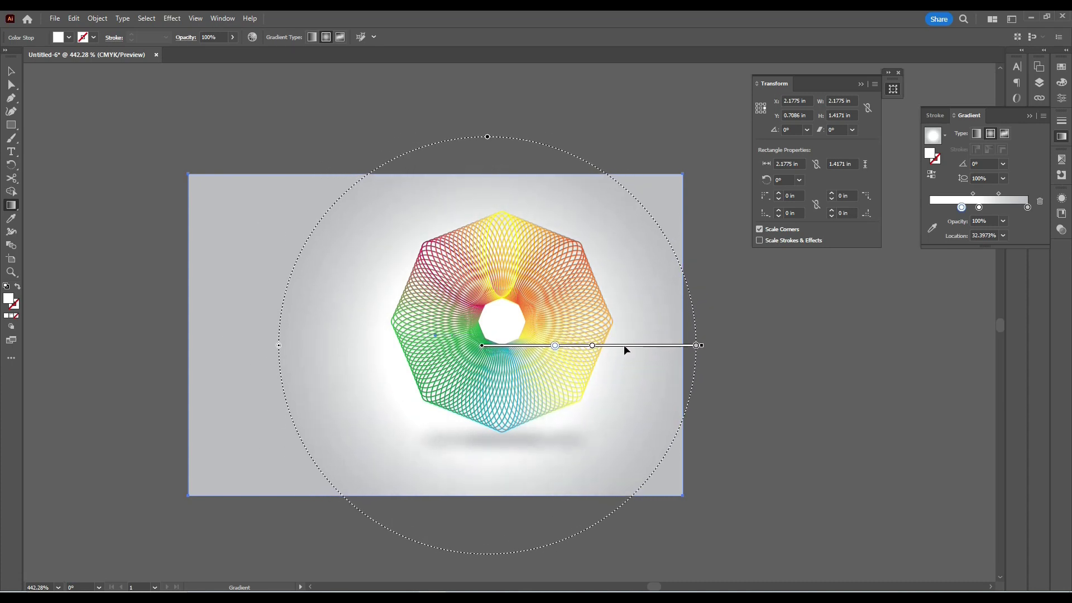
Deselect everything and zoom in and back out to review the finished artwork.
left_click(11, 70)
left_click(320, 145)
key("z")
left_click_drag(555, 350, 689, 401)
mouse_move(664, 393)
left_mouse_down()
mouse_move(603, 371)
mouse_move(551, 371)
left_mouse_up()
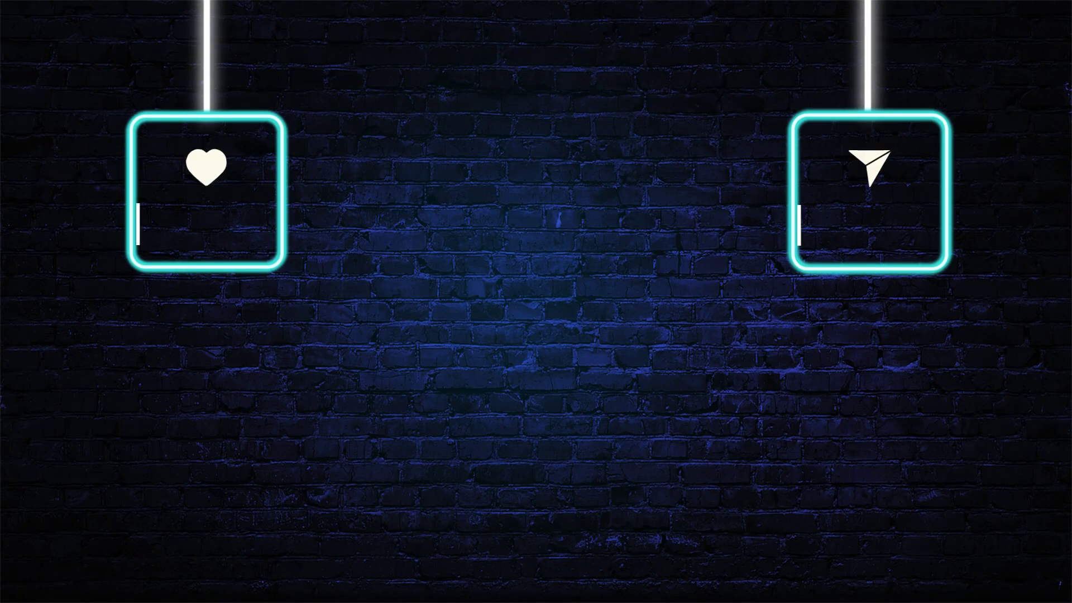